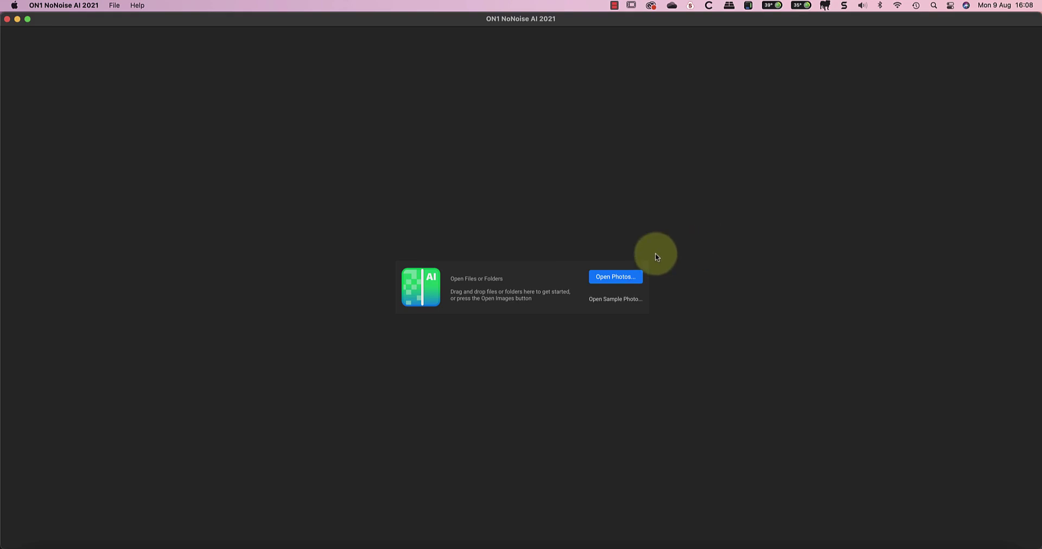
# Load the night cityscape raw file P1000741.RW2 and show the original without noise reduction.
pyautogui.click(622, 279)
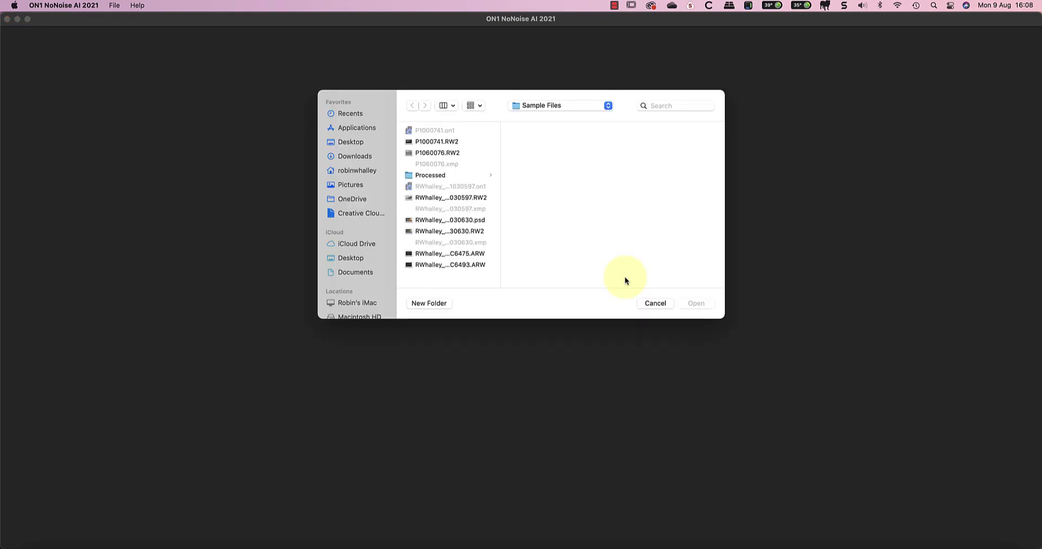
pyautogui.click(438, 142)
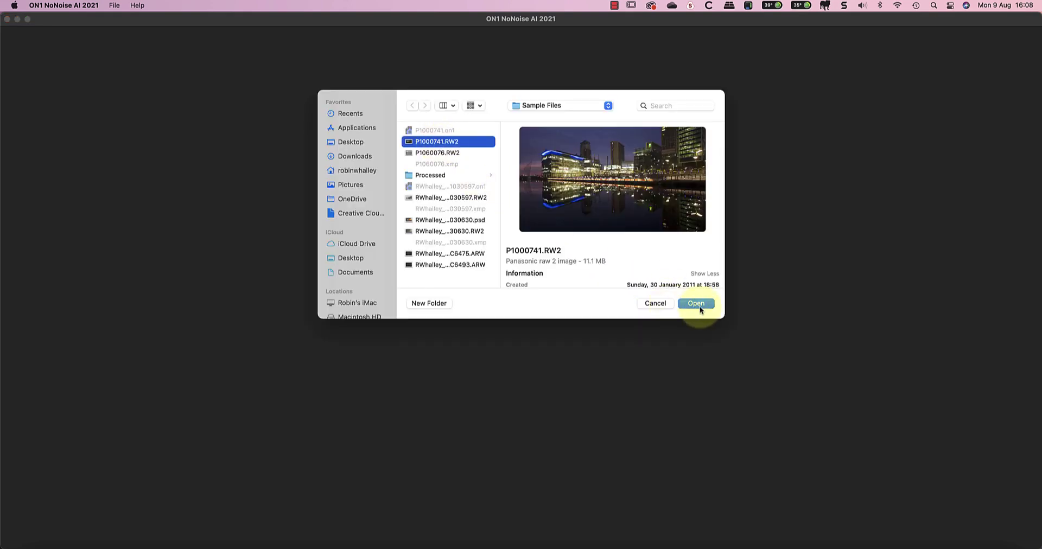
pyautogui.click(699, 307)
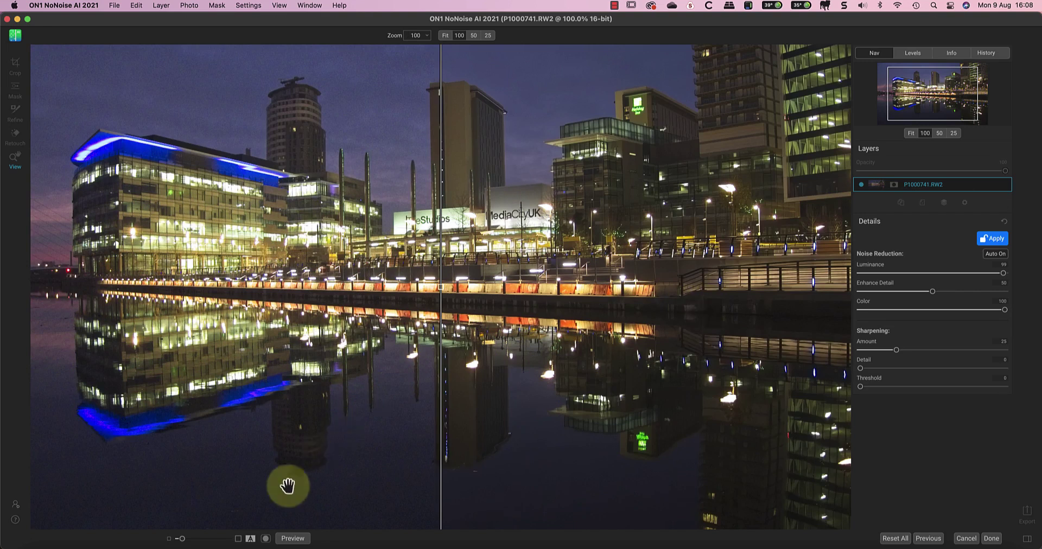
pyautogui.click(288, 540)
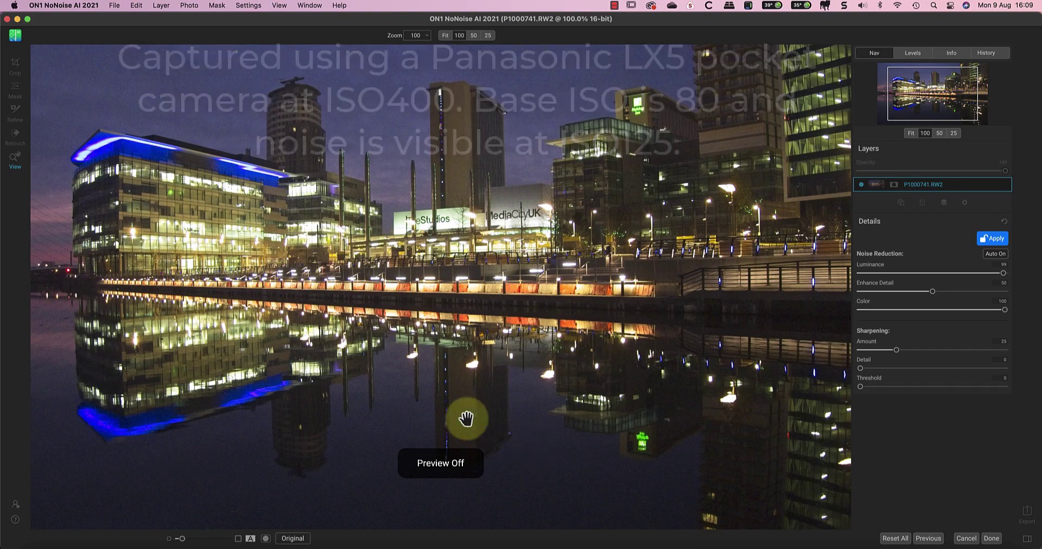
# Zoom the cityscape to 200% on the towers with the noise-reduction preview on.
pyautogui.click(427, 37)
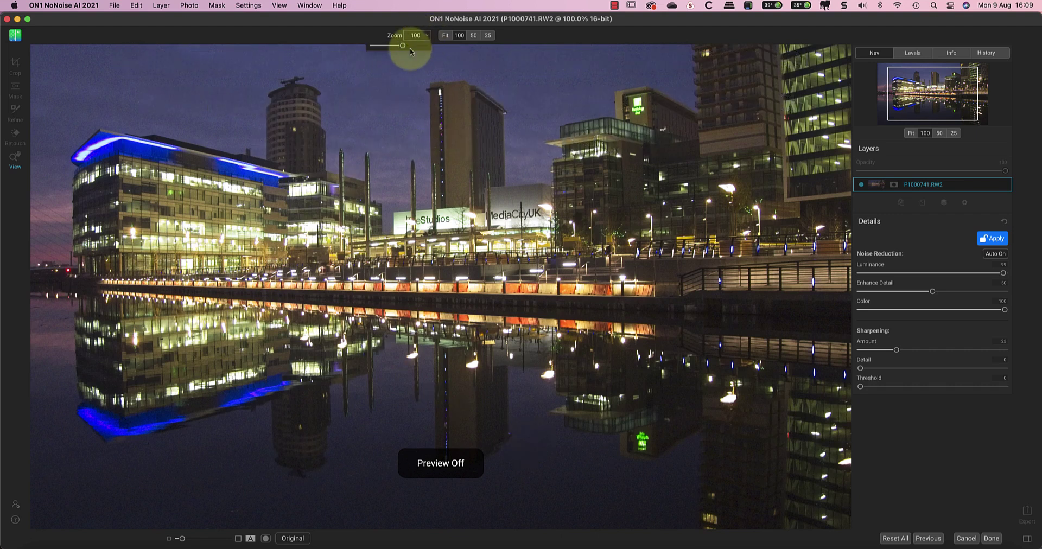
pyautogui.moveTo(404, 45); pyautogui.dragTo(411, 46)
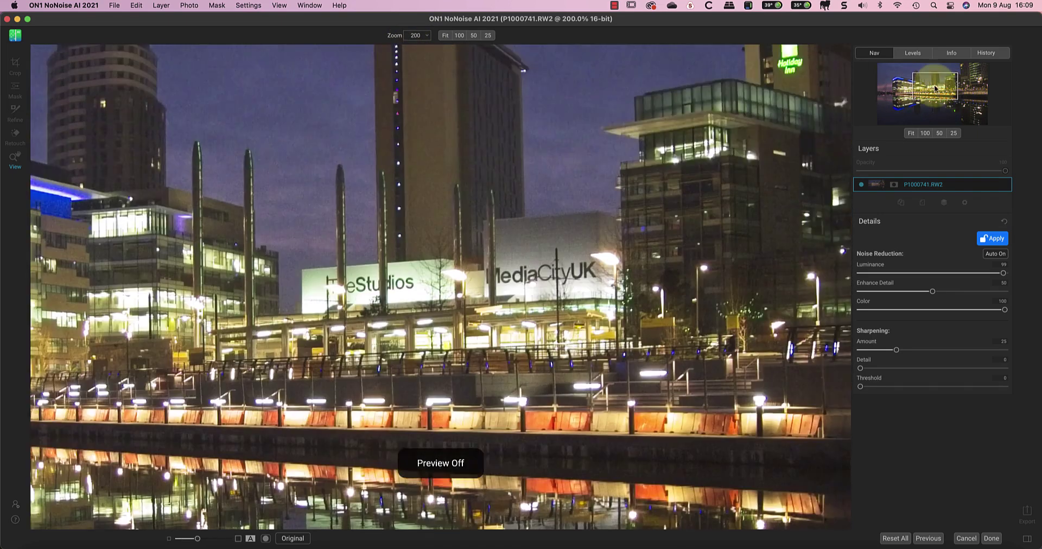
pyautogui.moveTo(933, 98); pyautogui.dragTo(933, 85)
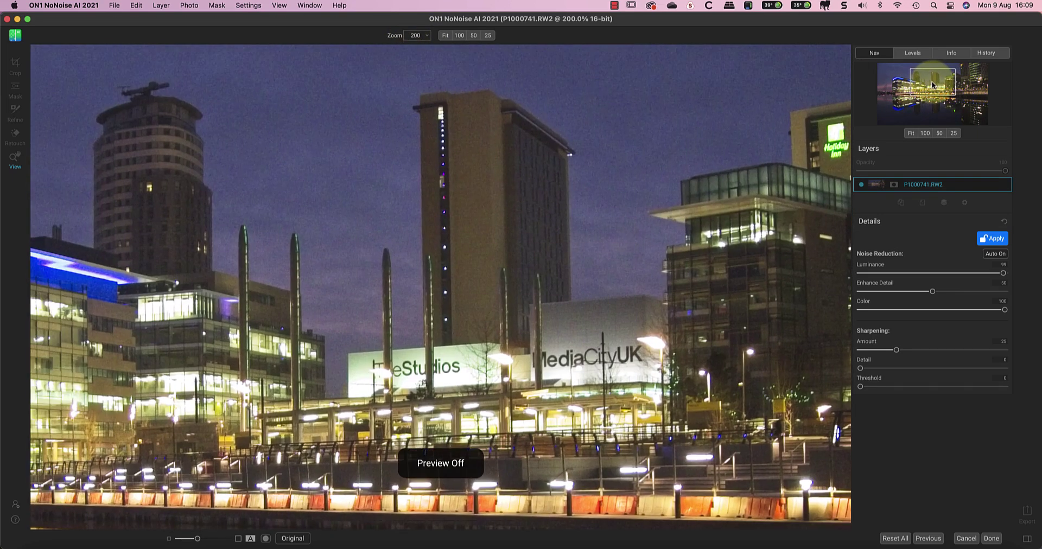
pyautogui.click(292, 539)
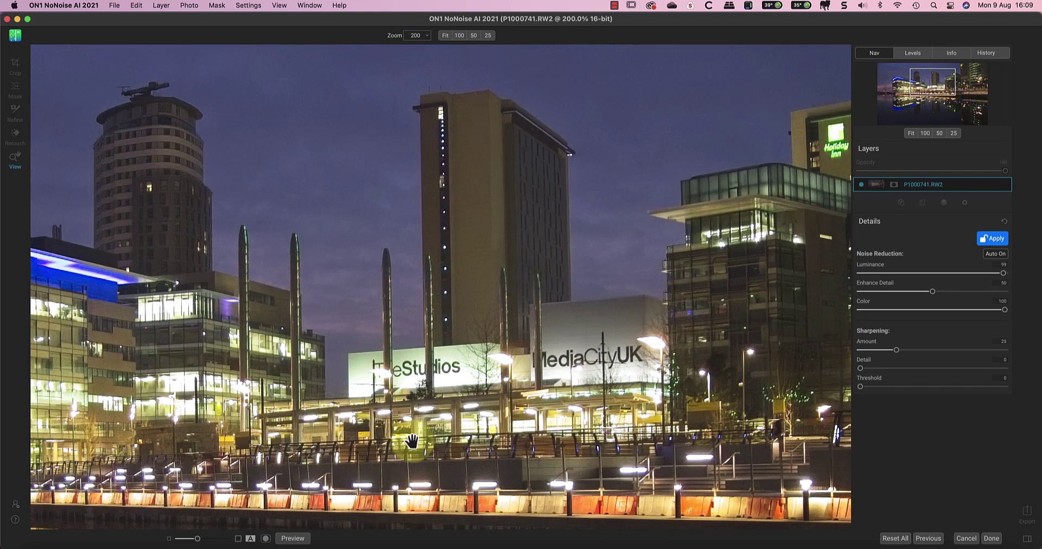
# Show a before/after split view and set Sharpening Amount to 0.
pyautogui.click(250, 539)
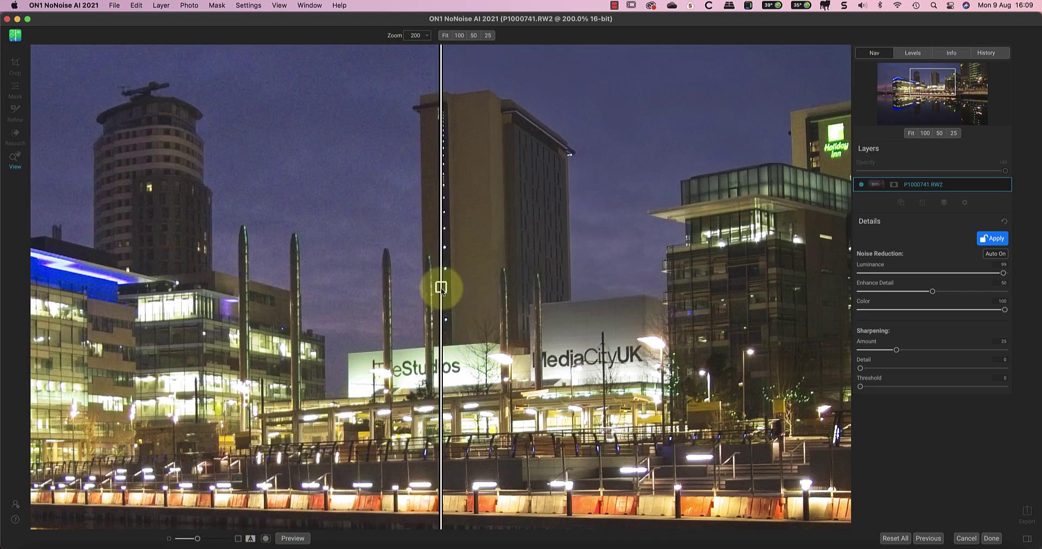
pyautogui.moveTo(446, 294)
pyautogui.mouseDown()
pyautogui.moveTo(670, 298)
pyautogui.moveTo(351, 295)
pyautogui.moveTo(457, 298)
pyautogui.mouseUp()
pyautogui.click(414, 404)
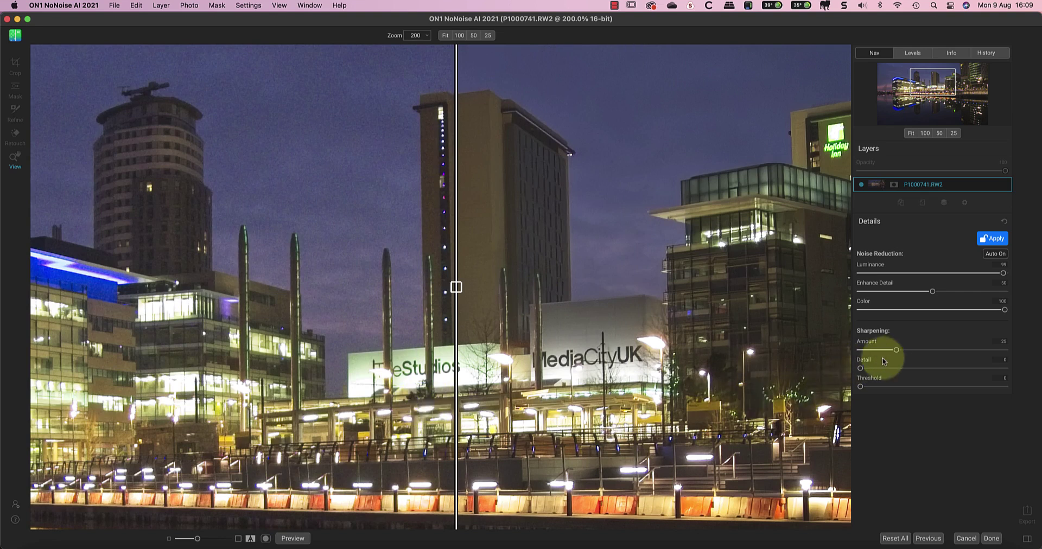
pyautogui.moveTo(896, 350); pyautogui.dragTo(859, 350)
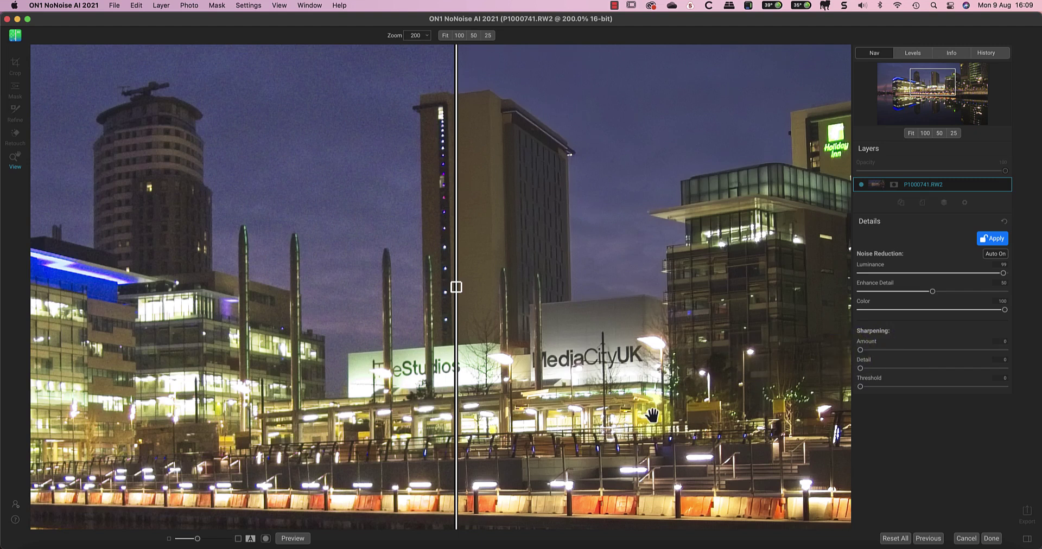
pyautogui.moveTo(460, 291)
pyautogui.mouseDown()
pyautogui.moveTo(649, 295)
pyautogui.moveTo(377, 282)
pyautogui.moveTo(654, 293)
pyautogui.moveTo(424, 287)
pyautogui.mouseUp()
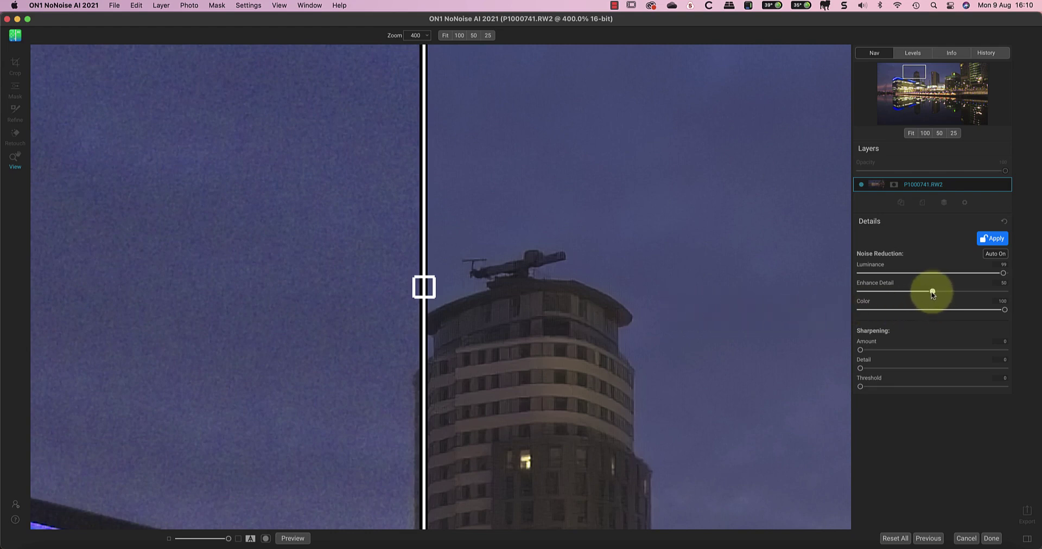
# Lower Enhance Detail to 0 and move the divider right to reveal more noisy sky.
pyautogui.moveTo(933, 292); pyautogui.dragTo(860, 299)
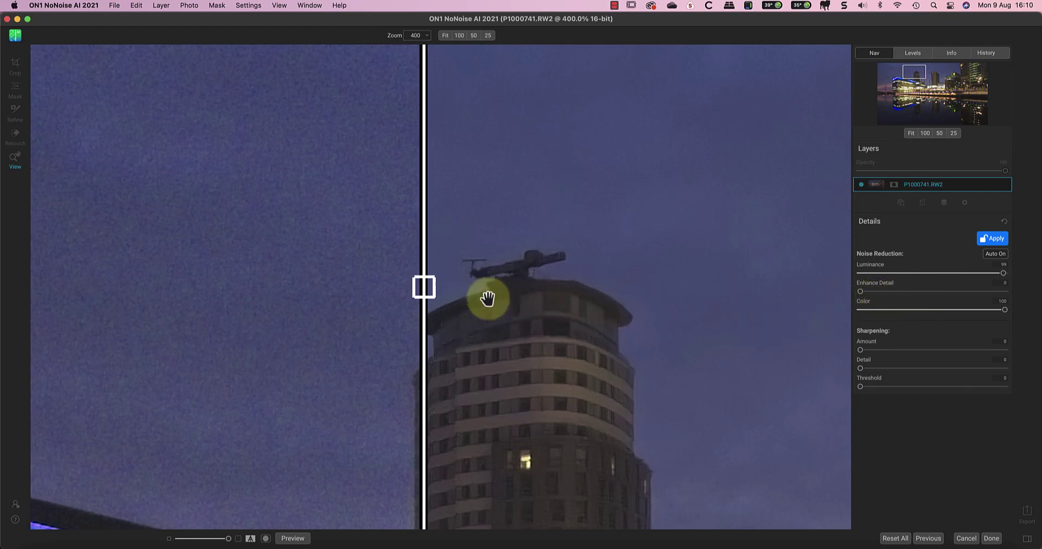
pyautogui.moveTo(424, 288)
pyautogui.mouseDown()
pyautogui.moveTo(538, 298)
pyautogui.moveTo(429, 296)
pyautogui.mouseUp()
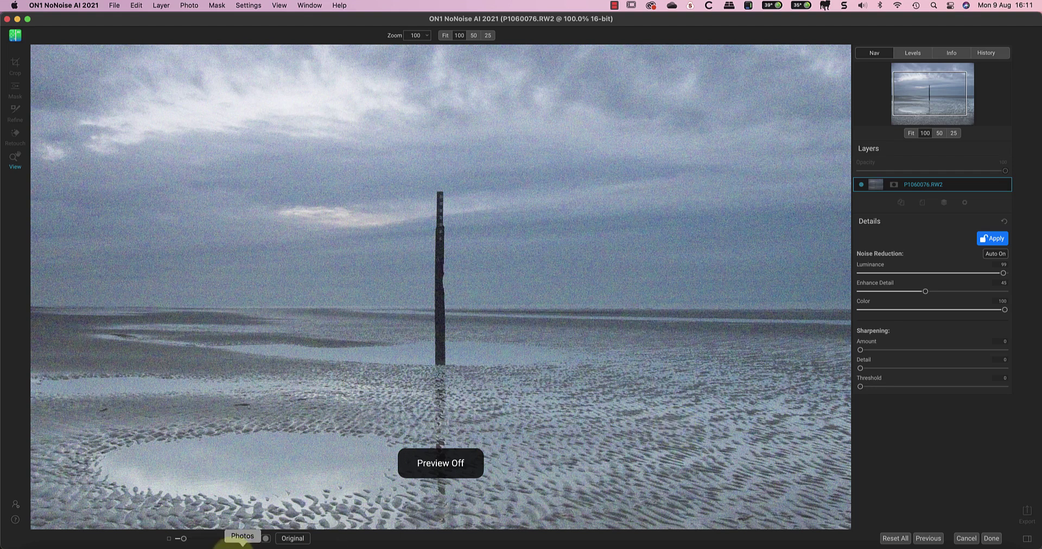
# Turn the noise-reduction preview back on for beach photo P1060076.RW2.
pyautogui.click(292, 539)
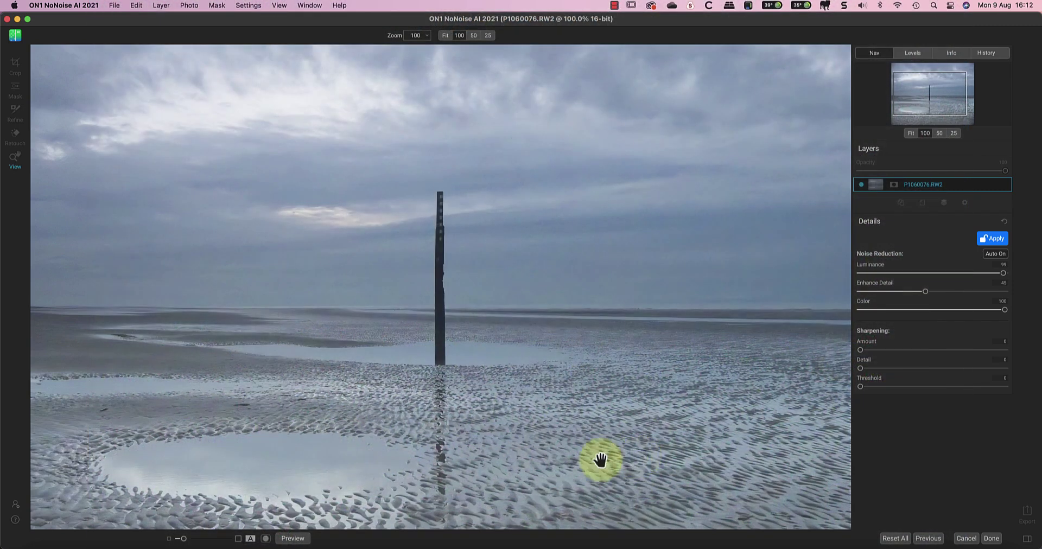
# Compare the beach post photo in split view at 200% zoom, adjusting the divider.
pyautogui.click(250, 538)
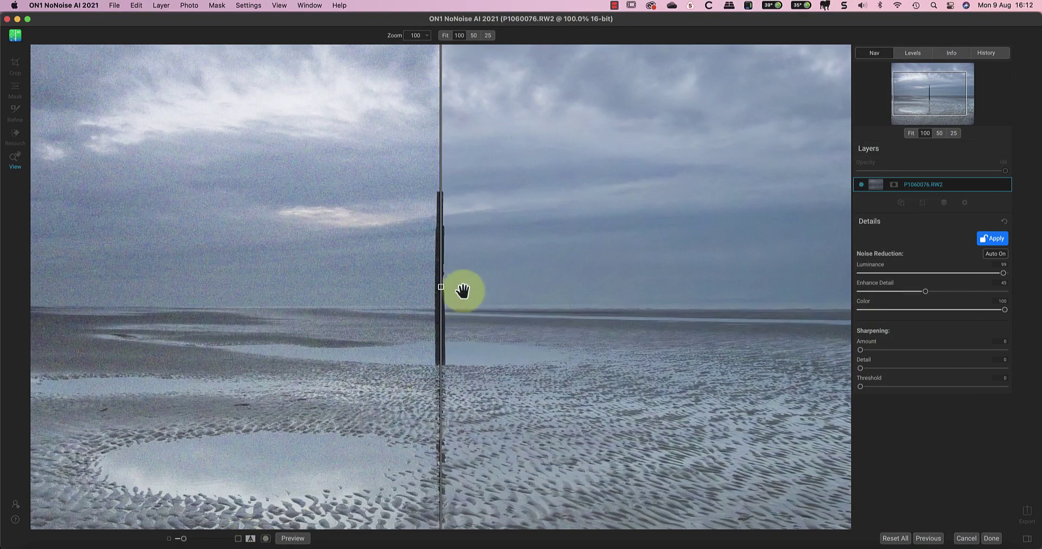
pyautogui.moveTo(440, 287)
pyautogui.mouseDown()
pyautogui.moveTo(396, 286)
pyautogui.moveTo(466, 286)
pyautogui.moveTo(426, 288)
pyautogui.mouseUp()
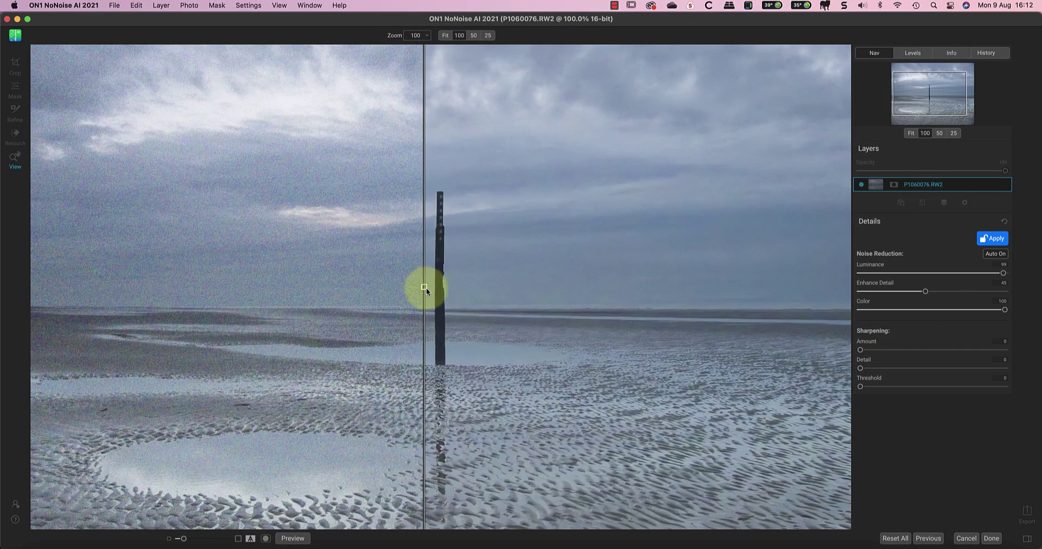
pyautogui.click(428, 36)
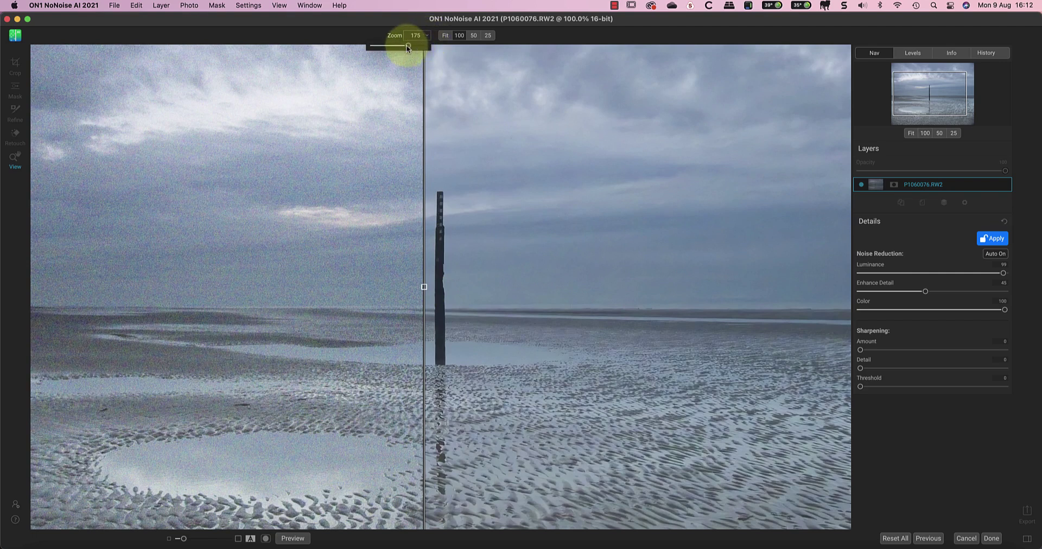
pyautogui.moveTo(406, 46); pyautogui.dragTo(409, 46)
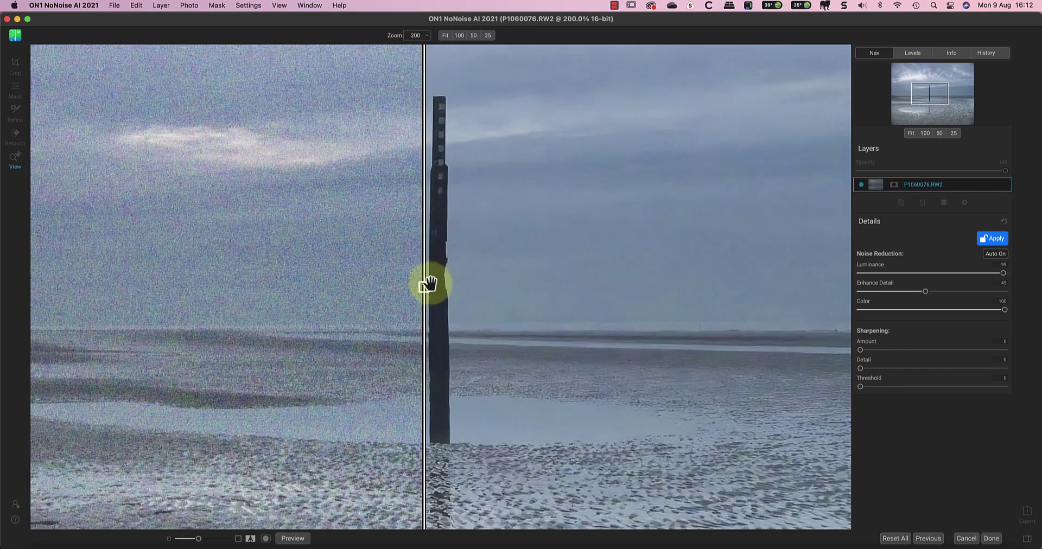
pyautogui.moveTo(422, 287)
pyautogui.mouseDown()
pyautogui.moveTo(532, 288)
pyautogui.moveTo(379, 289)
pyautogui.moveTo(766, 299)
pyautogui.moveTo(425, 298)
pyautogui.mouseUp()
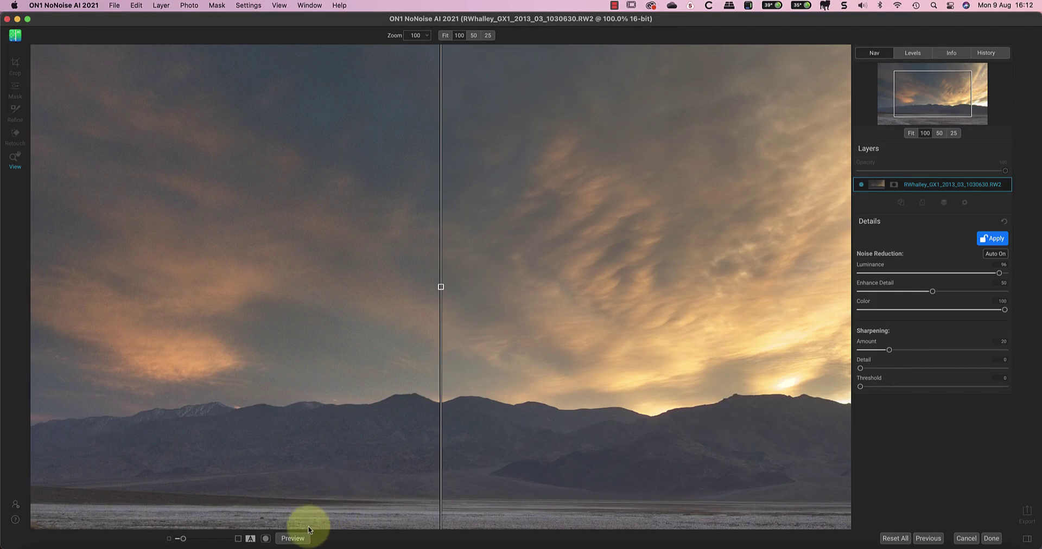
# View the sunset original at 200% on the mountains, then turn noise reduction back on.
pyautogui.click(298, 539)
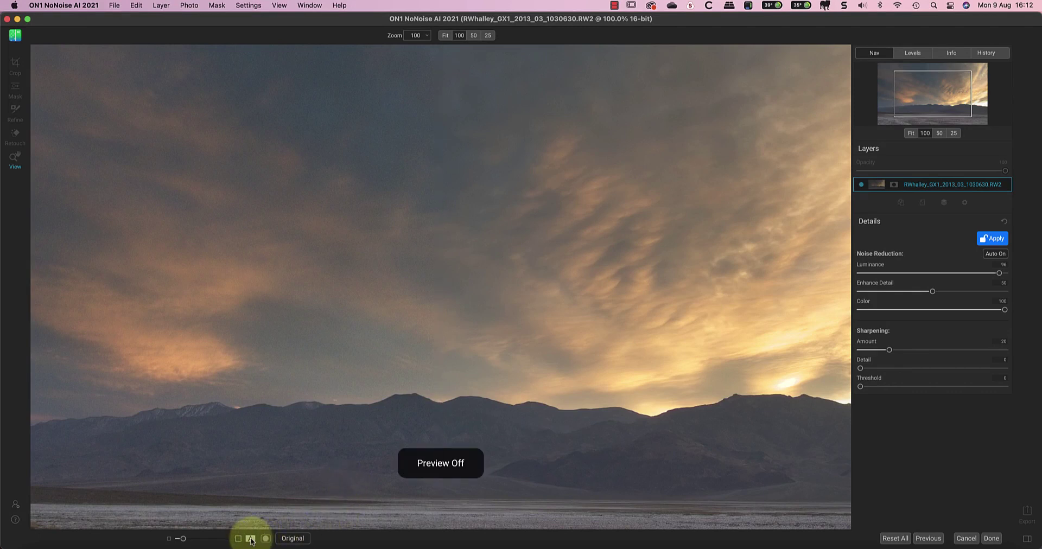
pyautogui.moveTo(434, 499); pyautogui.dragTo(430, 463)
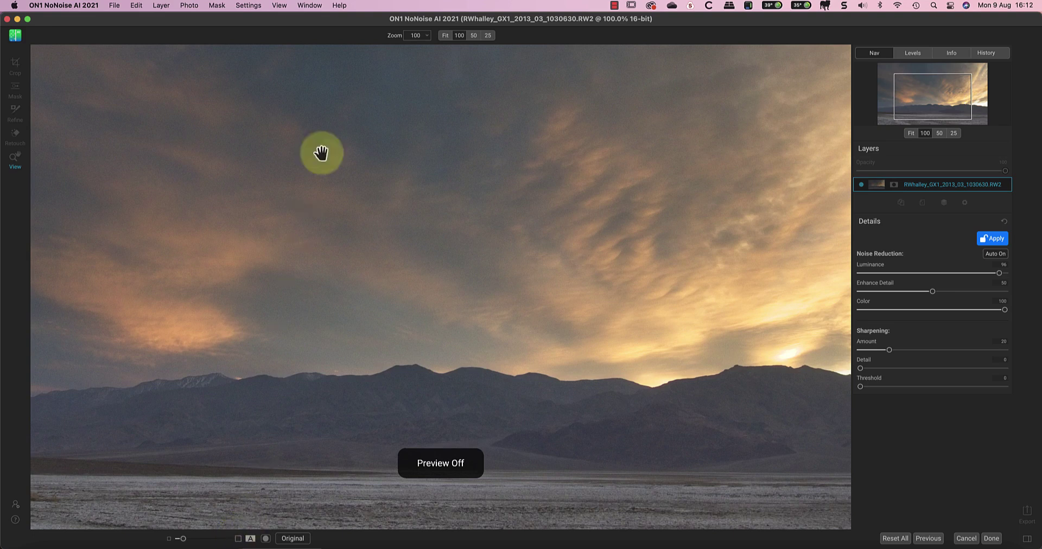
pyautogui.click(427, 36)
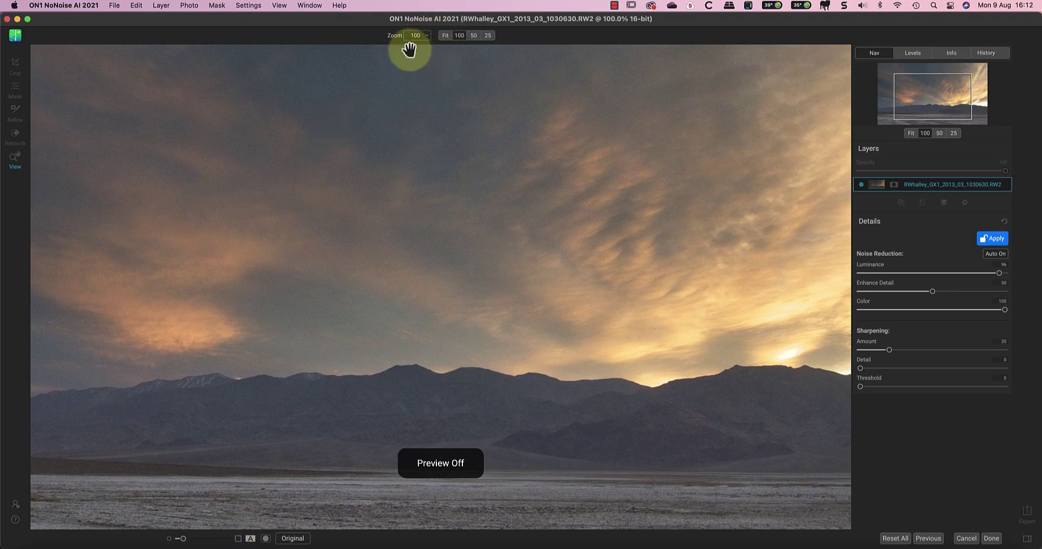
pyautogui.moveTo(402, 47); pyautogui.dragTo(409, 46)
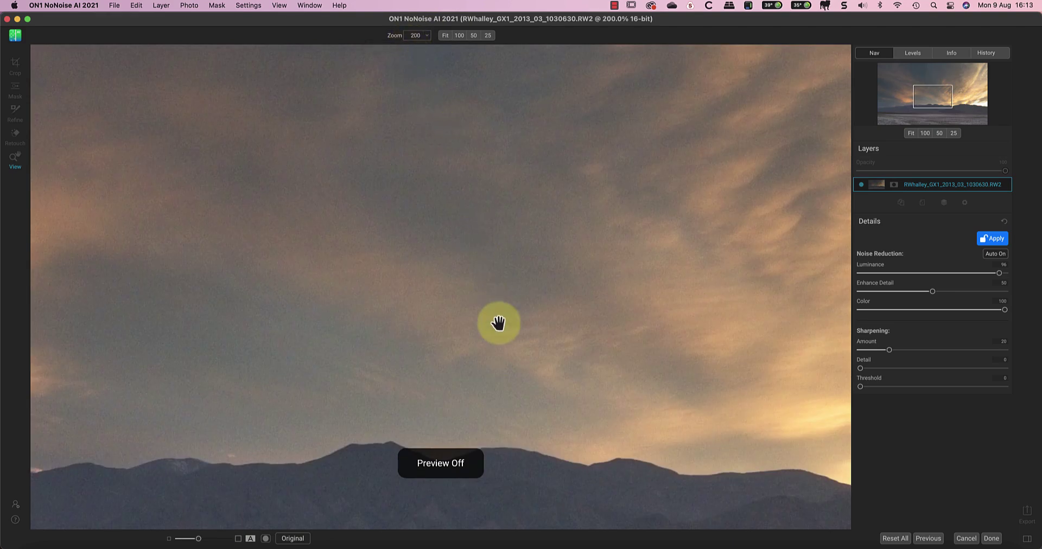
pyautogui.moveTo(929, 100); pyautogui.dragTo(930, 114)
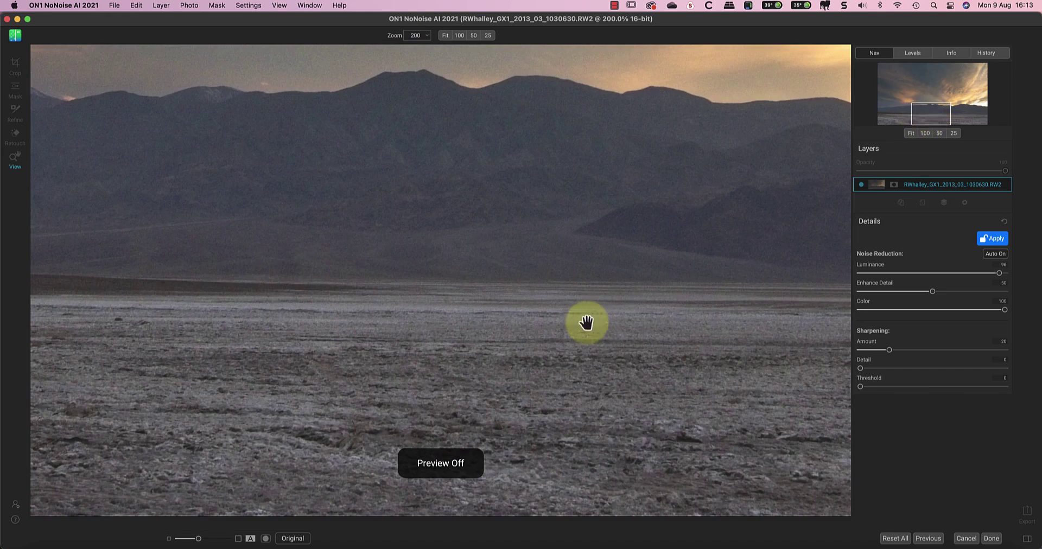
pyautogui.click(292, 538)
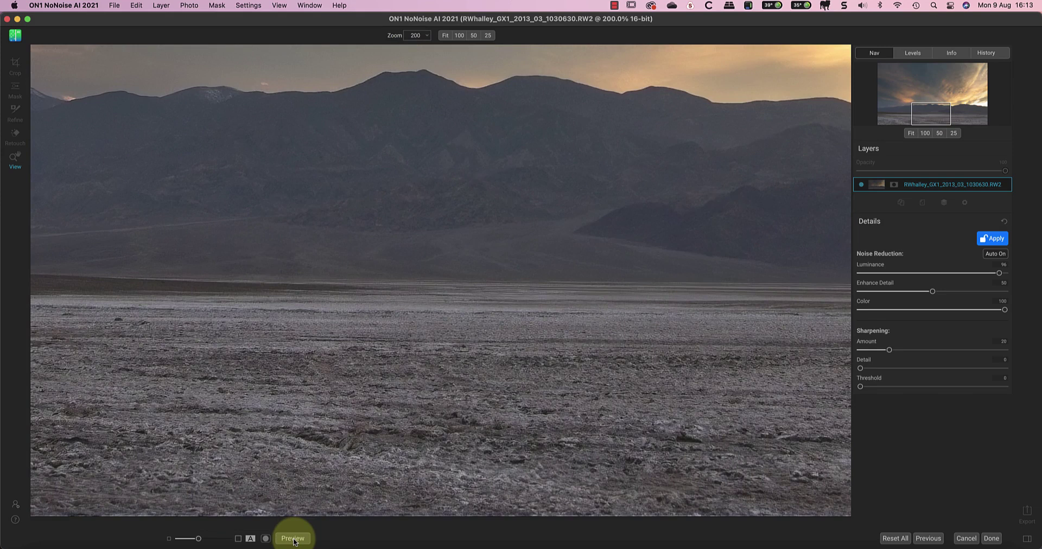
pyautogui.moveTo(937, 109)
pyautogui.mouseDown()
pyautogui.moveTo(921, 89)
pyautogui.moveTo(924, 107)
pyautogui.mouseUp()
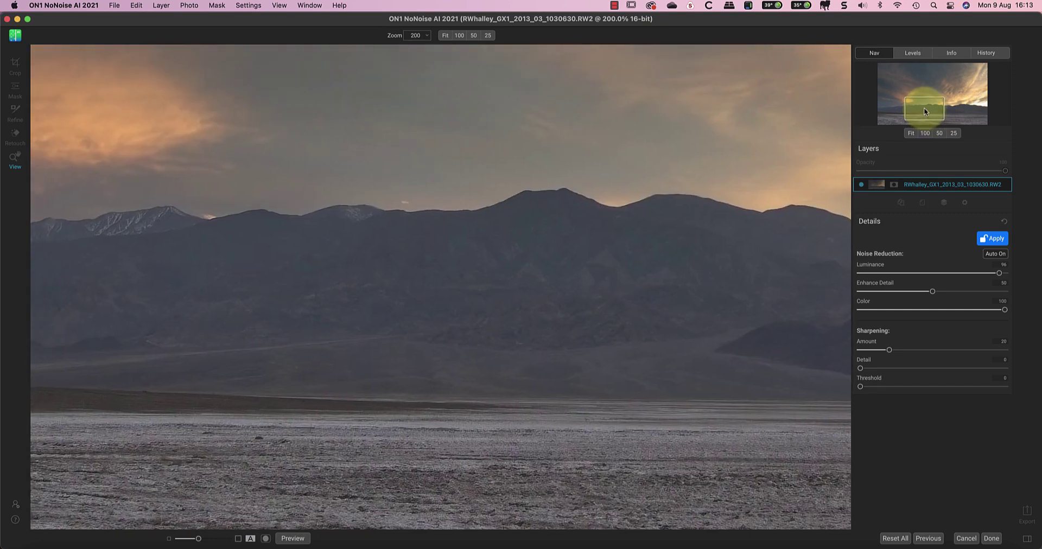
# In split view, set Sharpening Amount to 0 and Enhance Detail to 57, then apply.
pyautogui.click(250, 537)
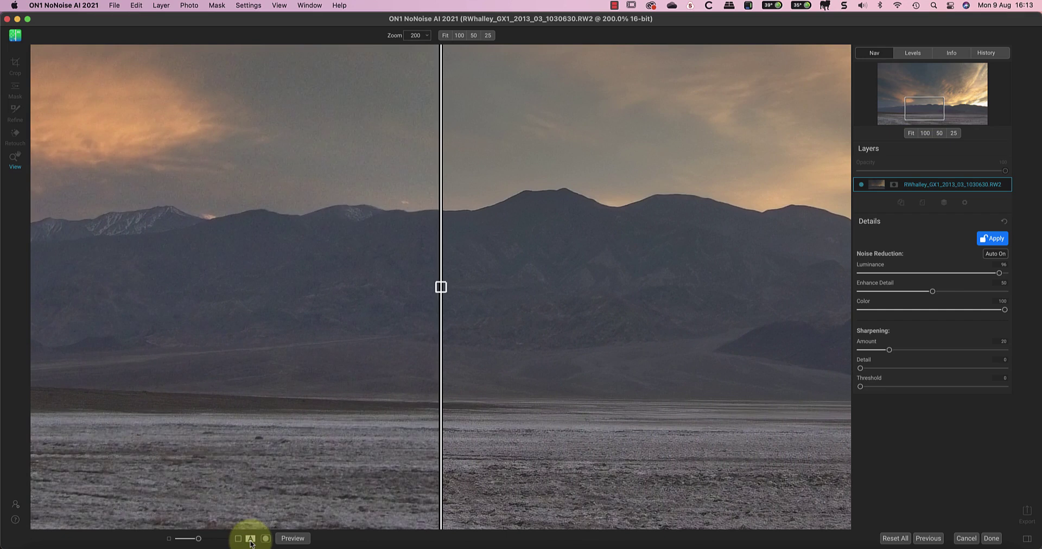
pyautogui.moveTo(441, 287)
pyautogui.mouseDown()
pyautogui.moveTo(612, 293)
pyautogui.moveTo(409, 287)
pyautogui.mouseUp()
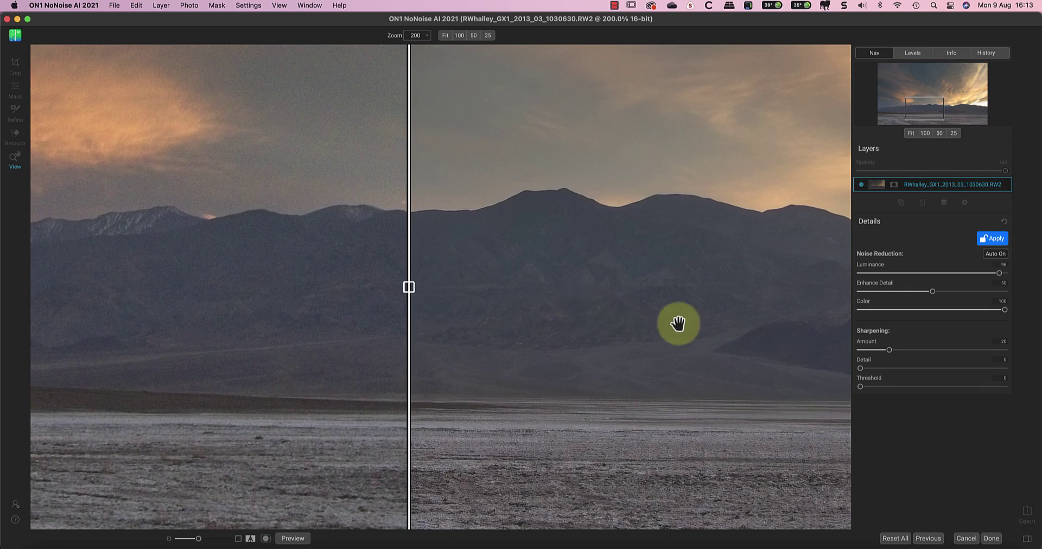
pyautogui.moveTo(888, 351); pyautogui.dragTo(869, 354)
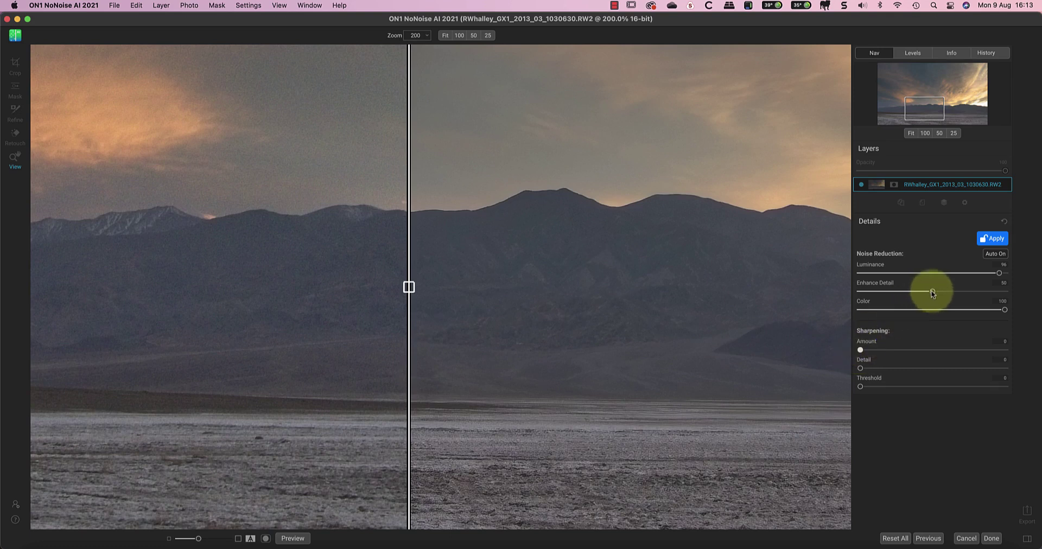
pyautogui.moveTo(932, 292); pyautogui.dragTo(942, 292)
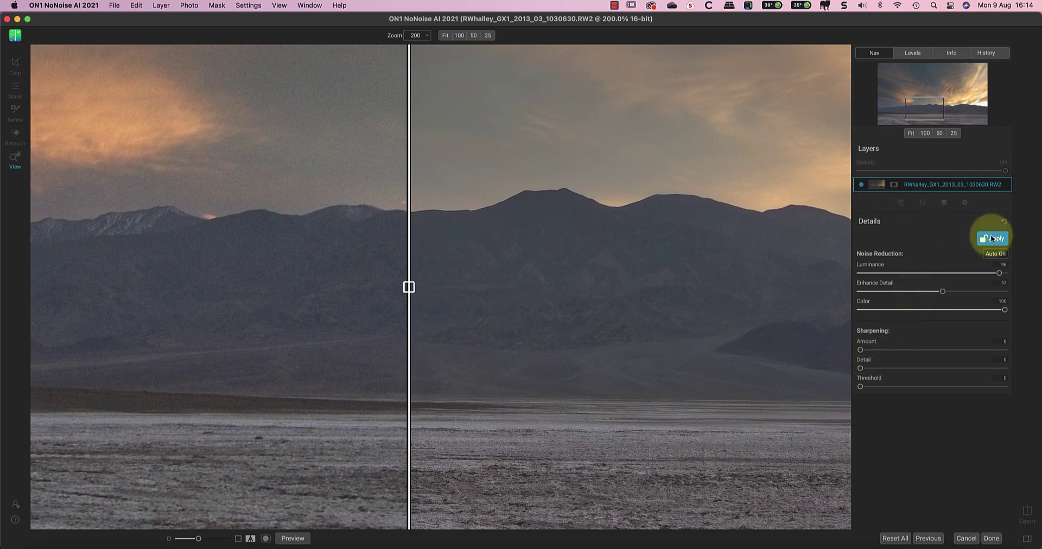
pyautogui.click(992, 239)
# Duplicate the desert photo layer and add a Lumen luminosity mask to the copy.
pyautogui.rightClick(880, 185)
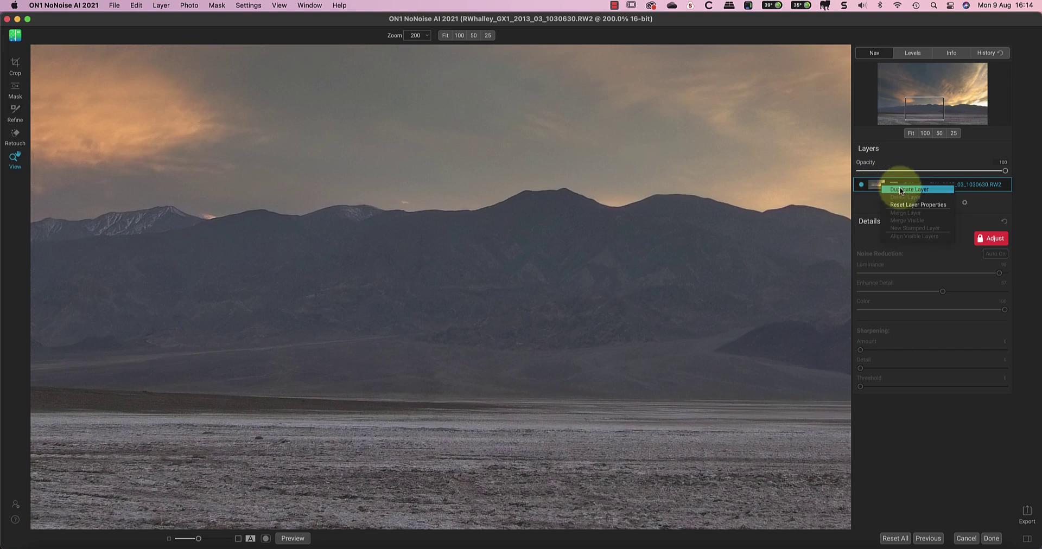
pyautogui.click(900, 189)
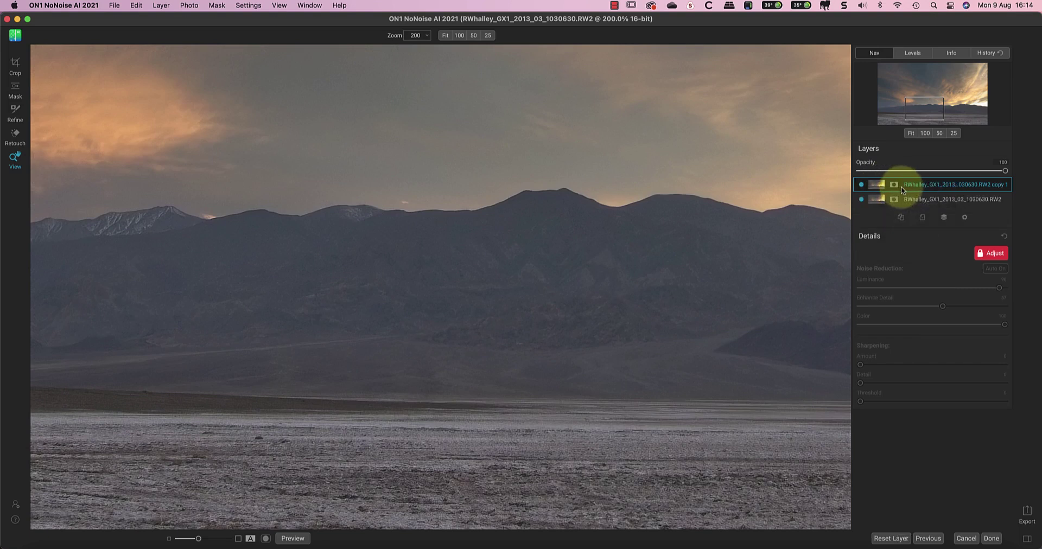
pyautogui.click(894, 185)
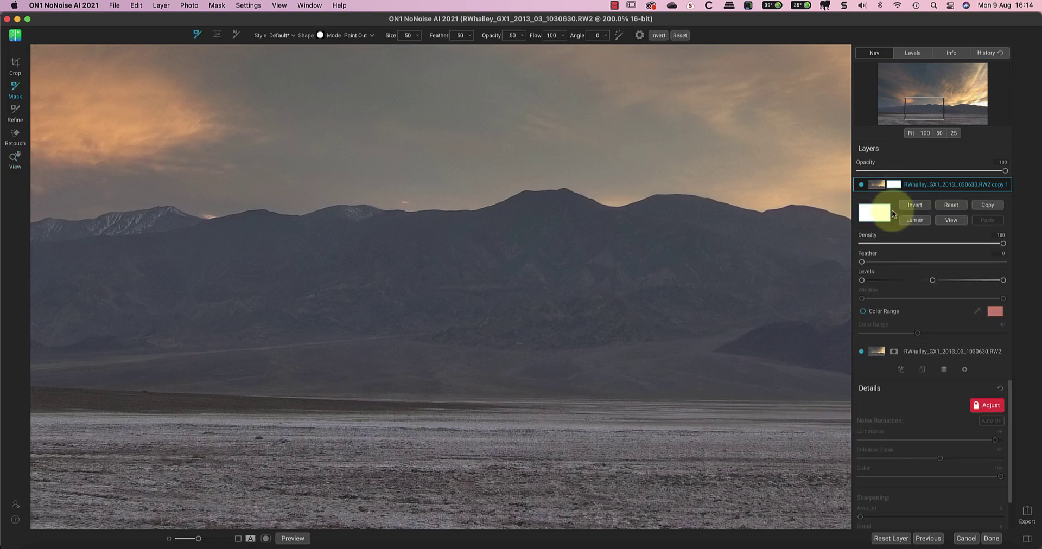
pyautogui.click(915, 220)
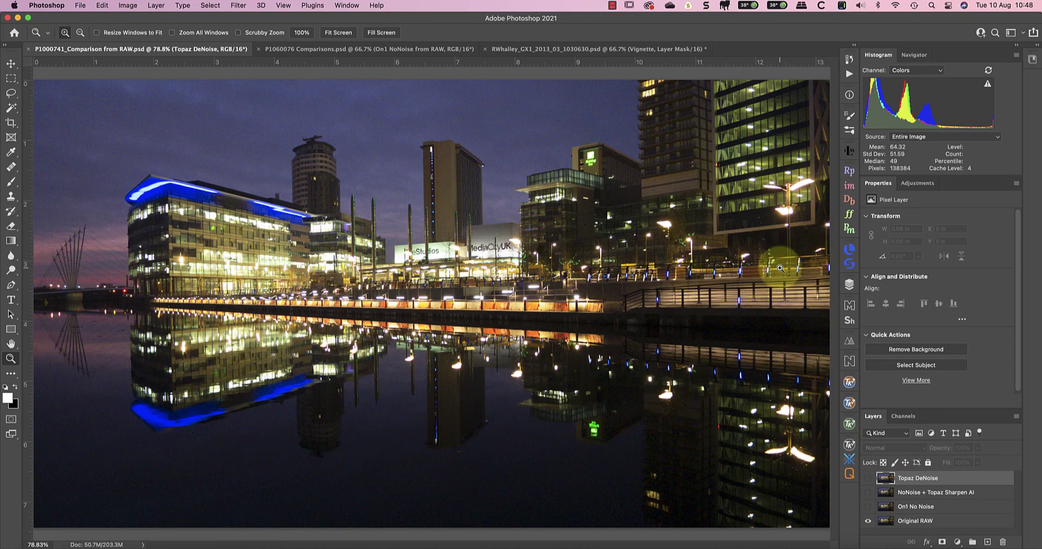
# Zoom in on the cityscape and toggle the On1 No Noise layer against the RAW.
pyautogui.click(301, 33)
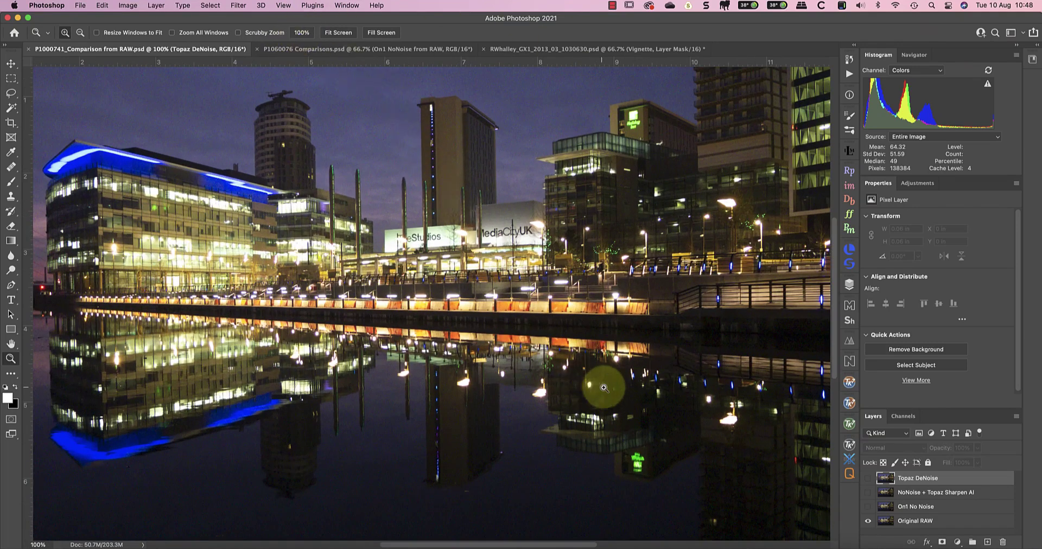
pyautogui.click(868, 507)
pyautogui.press('super+equal')
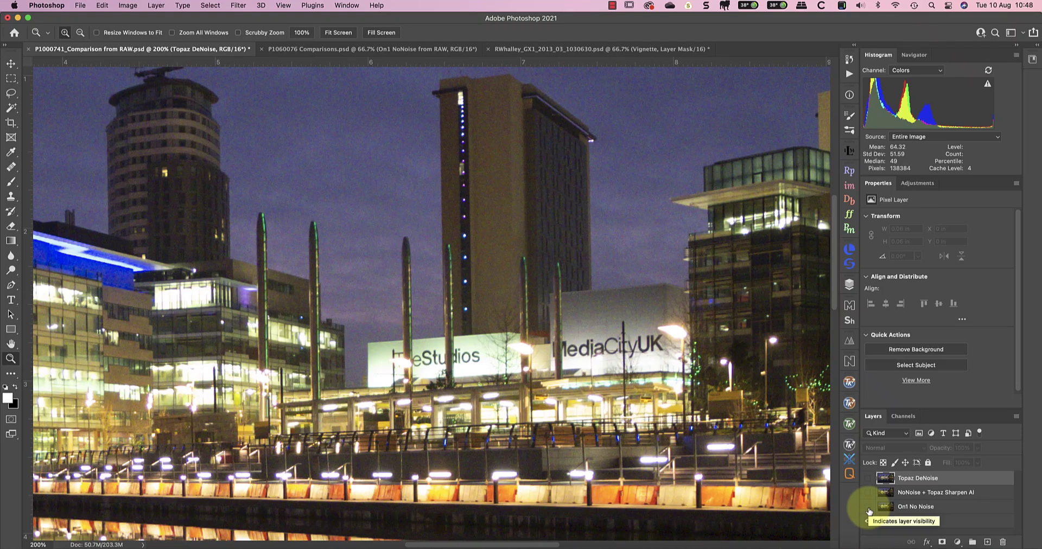
pyautogui.click(868, 507)
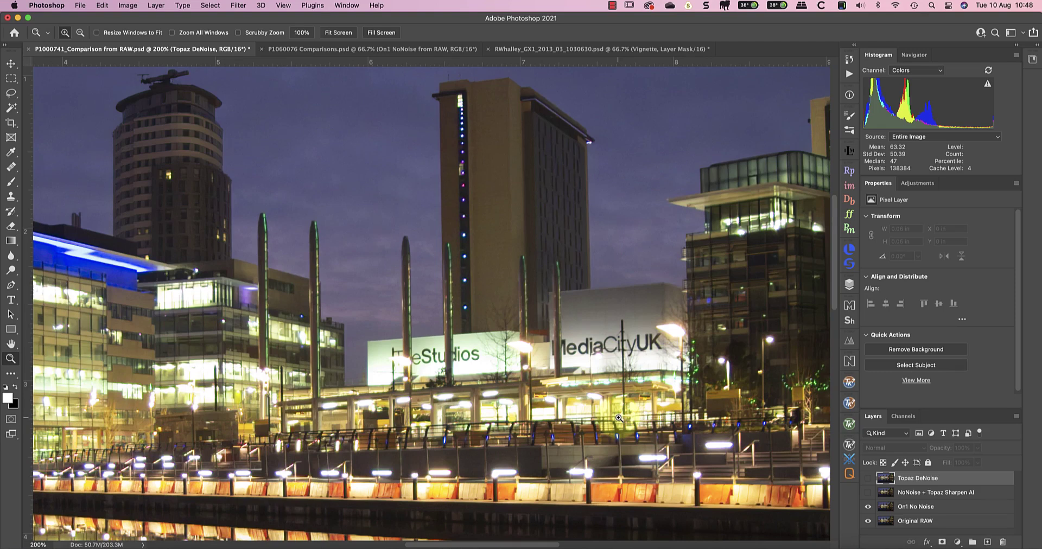
pyautogui.click(868, 507)
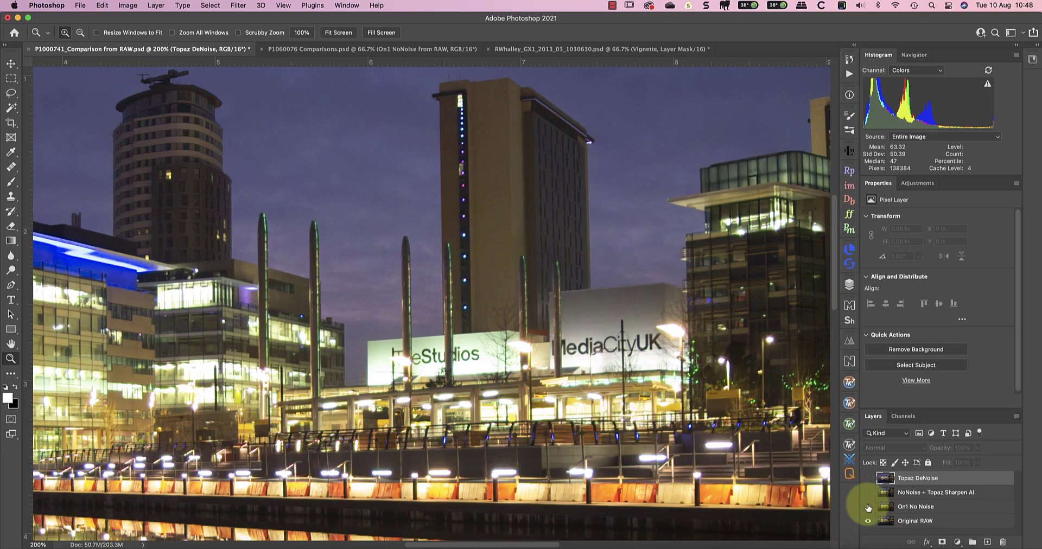
pyautogui.click(868, 507)
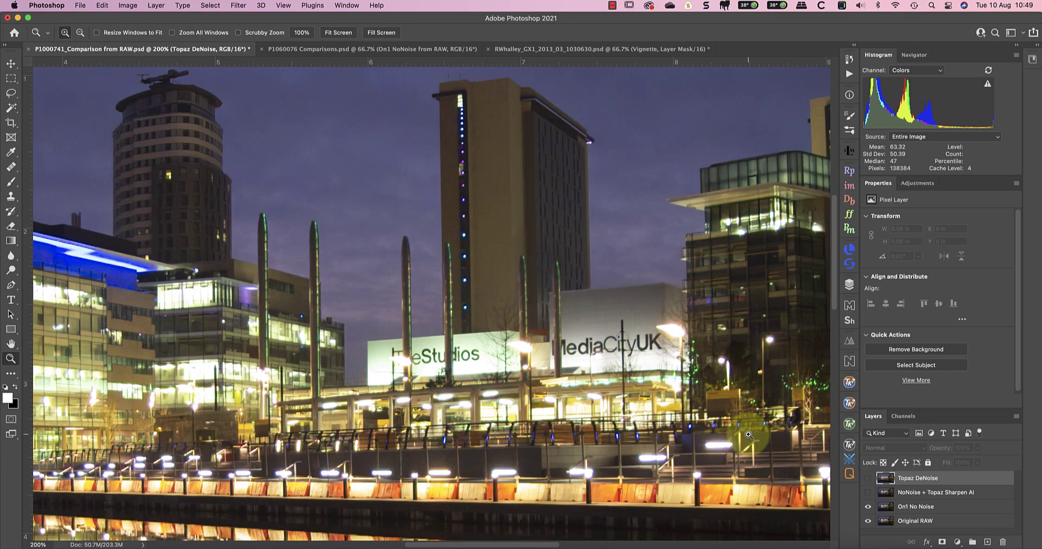
# Compare the NoNoise + Topaz Sharpen AI layer, then leave Topaz DeNoise visible on top.
pyautogui.click(868, 493)
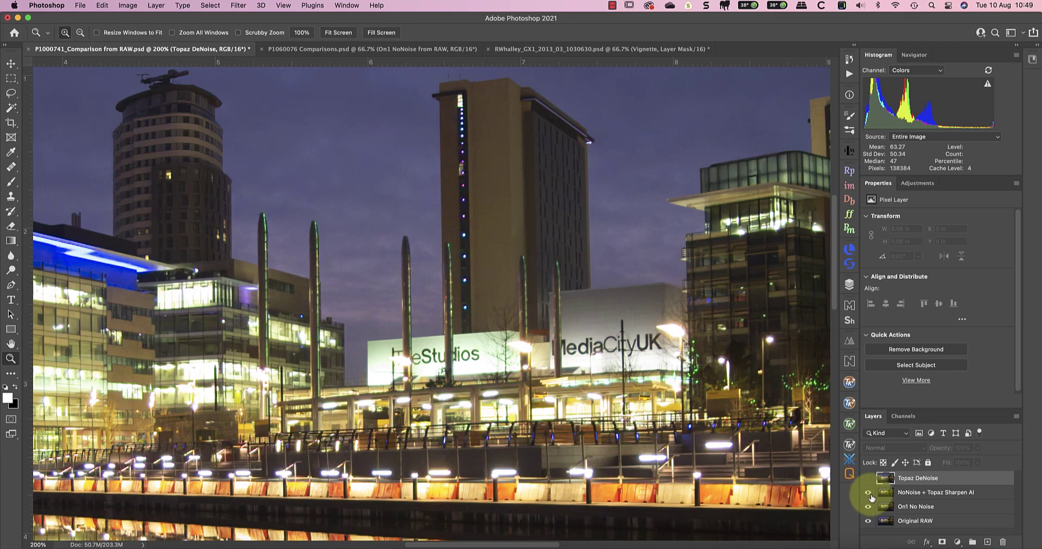
pyautogui.click(868, 494)
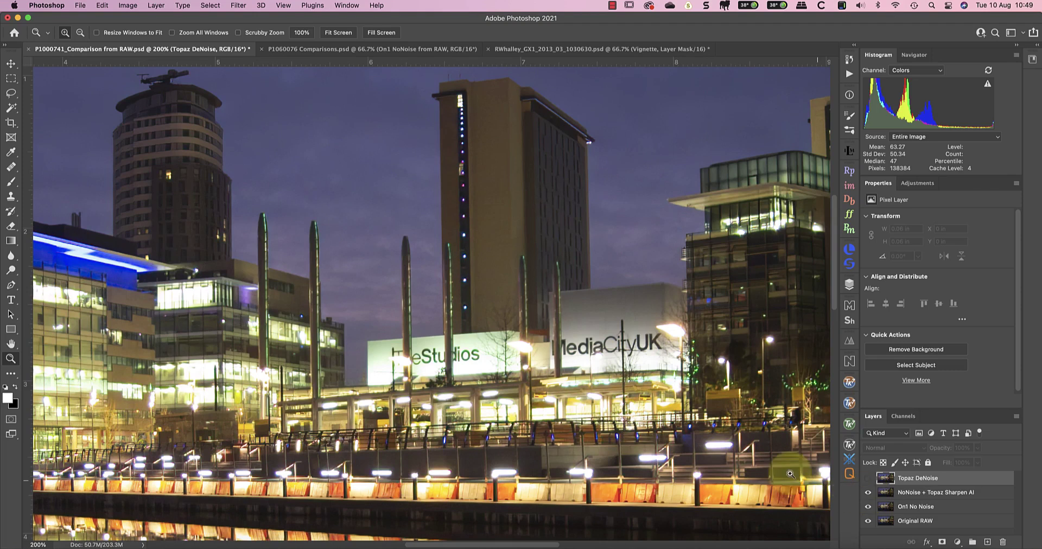
pyautogui.click(868, 479)
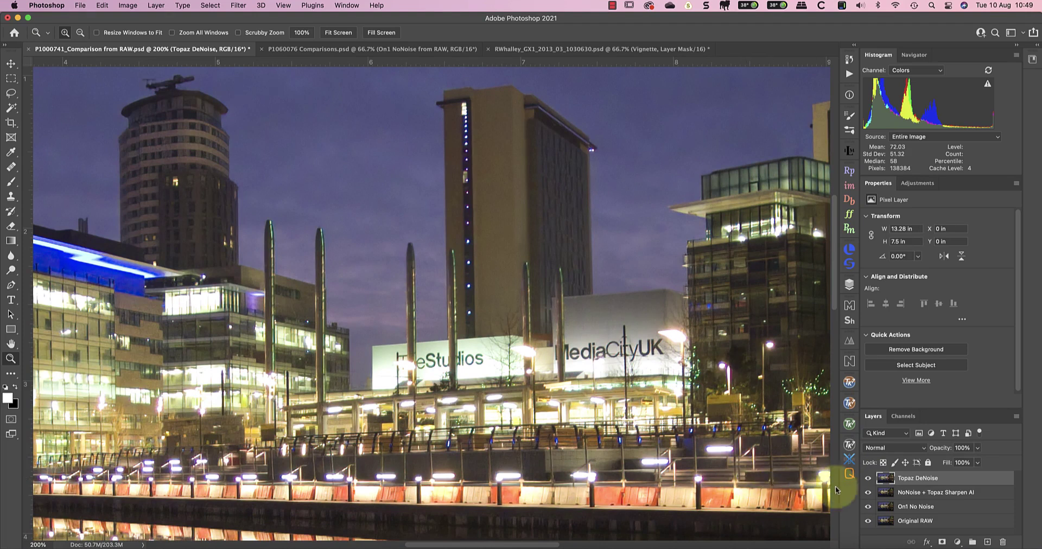
pyautogui.click(867, 478)
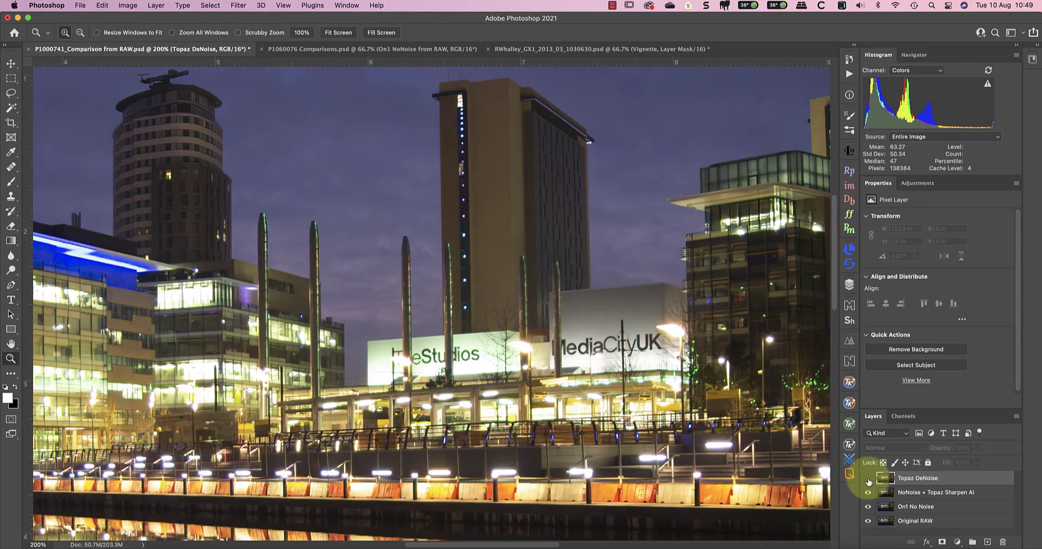
pyautogui.click(867, 478)
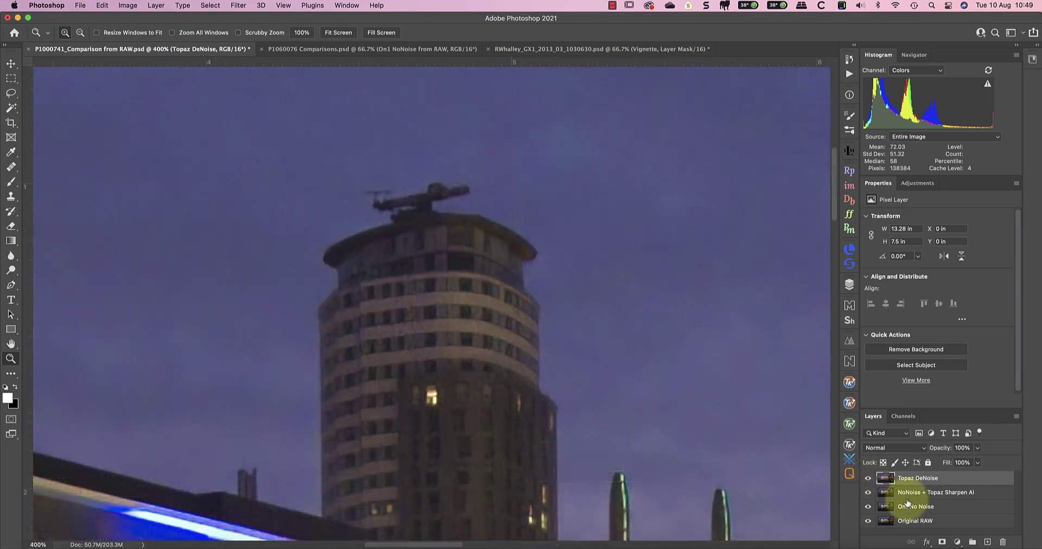
# Toggle the Topaz DeNoise layer off and on to compare the tower detail.
pyautogui.click(868, 479)
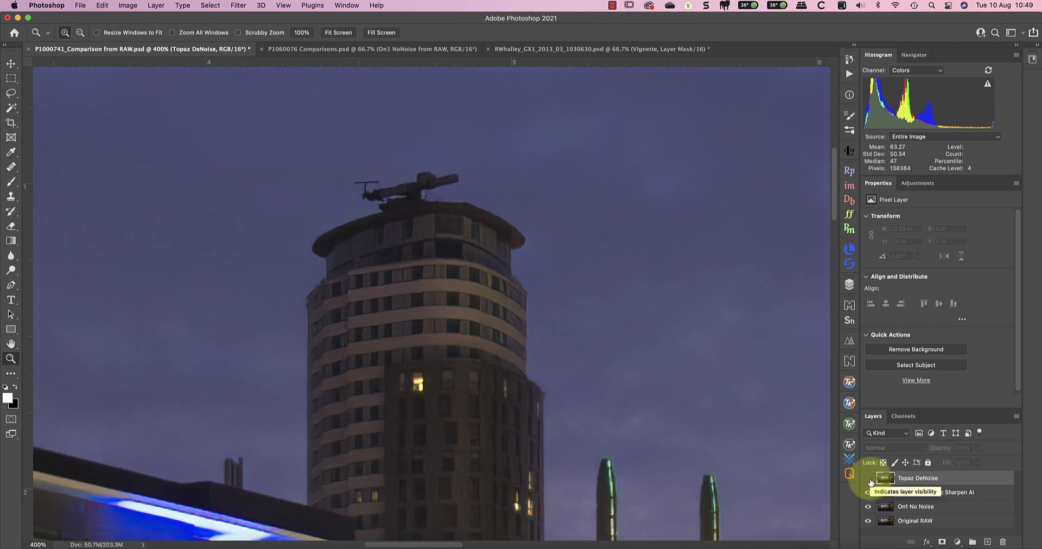
pyautogui.click(868, 479)
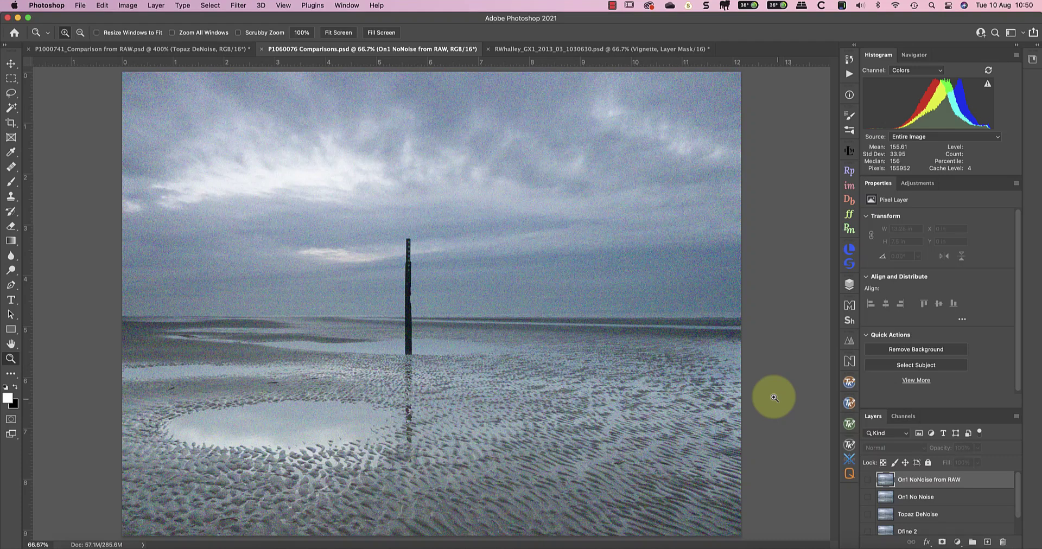
# View the beach post photo at 100% and toggle the Dfine 2 layer on and off repeatedly.
pyautogui.click(302, 32)
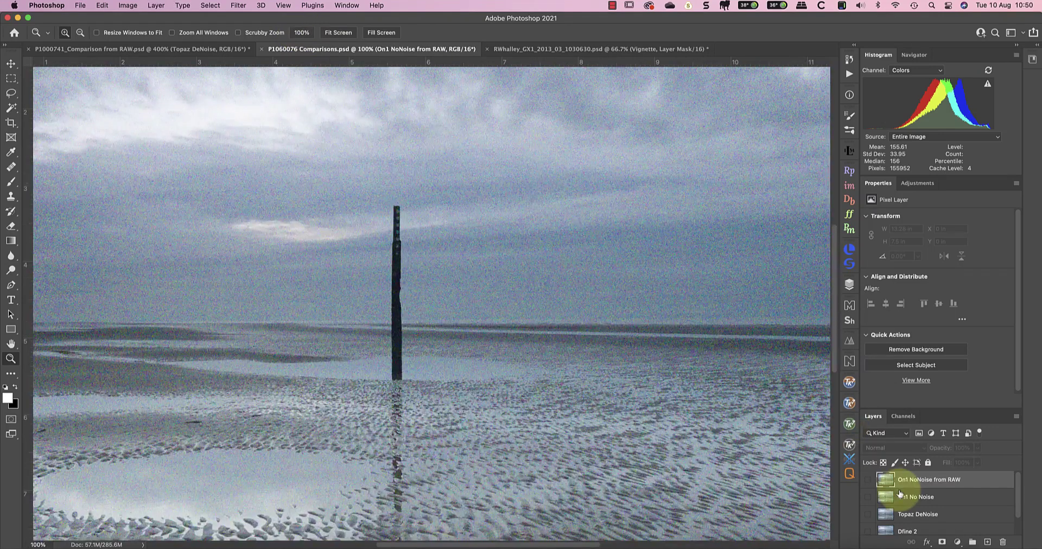
pyautogui.scroll(-2, 900, 491)
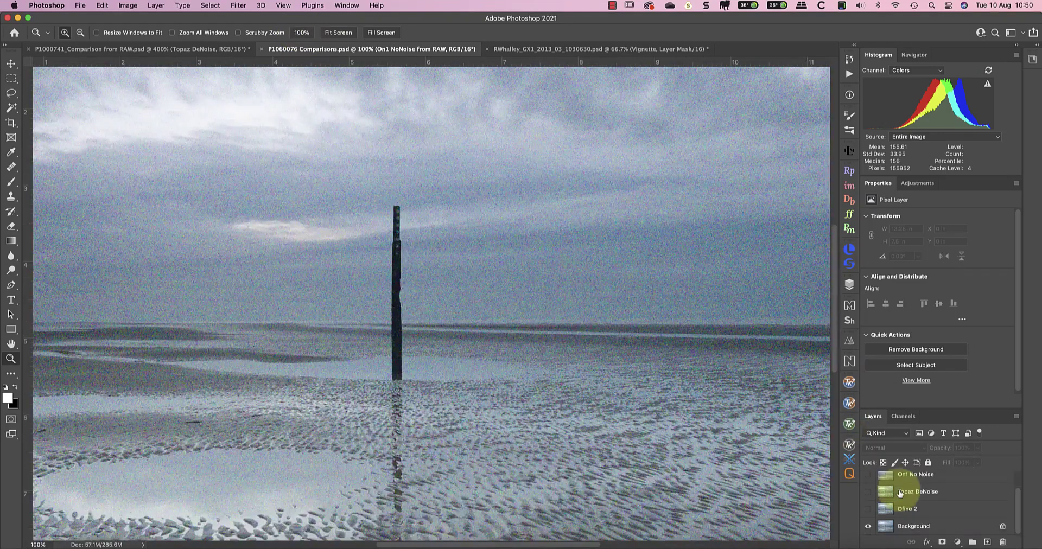
pyautogui.click(868, 510)
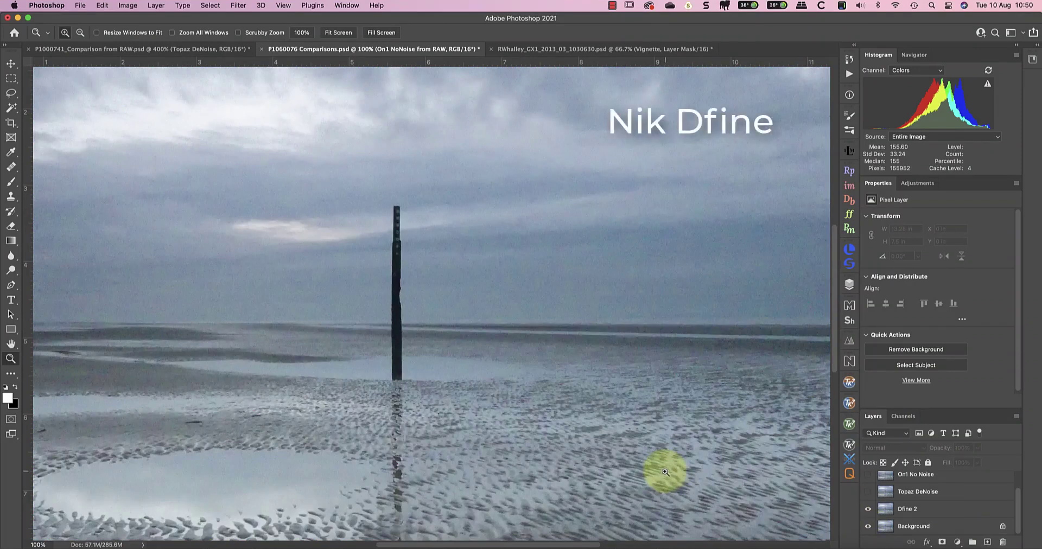
pyautogui.click(869, 509)
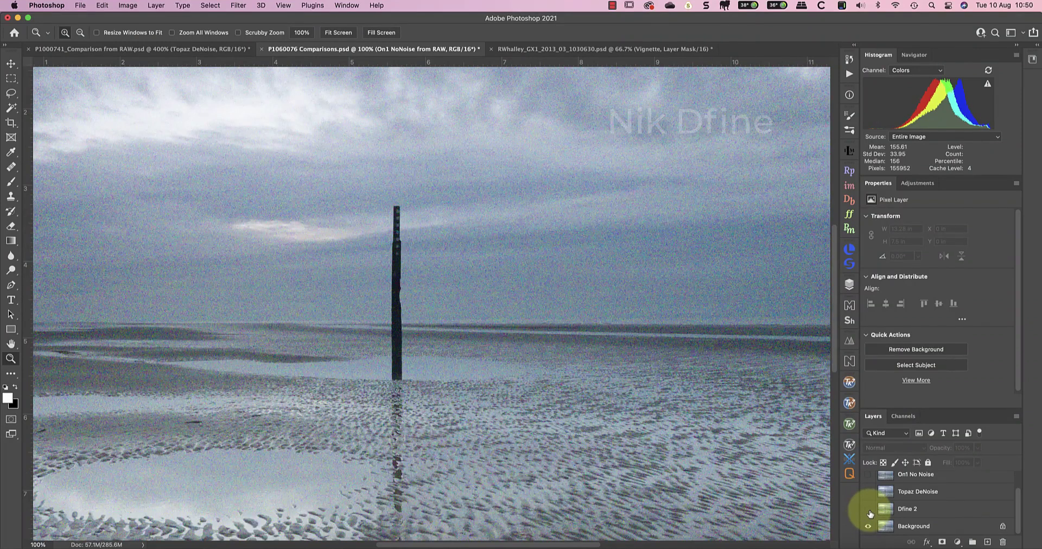
pyautogui.click(869, 511)
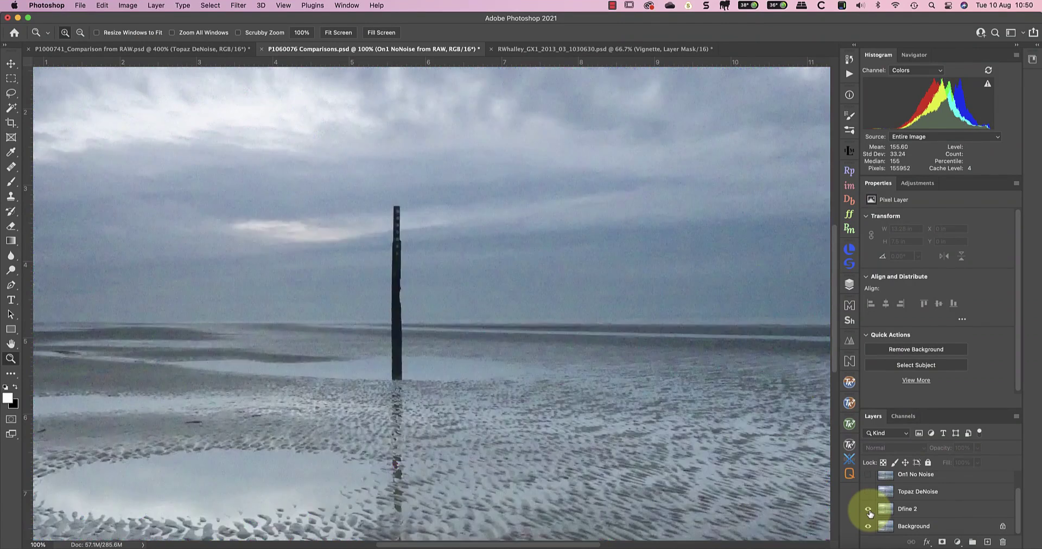
pyautogui.click(869, 510)
pyautogui.click(869, 511)
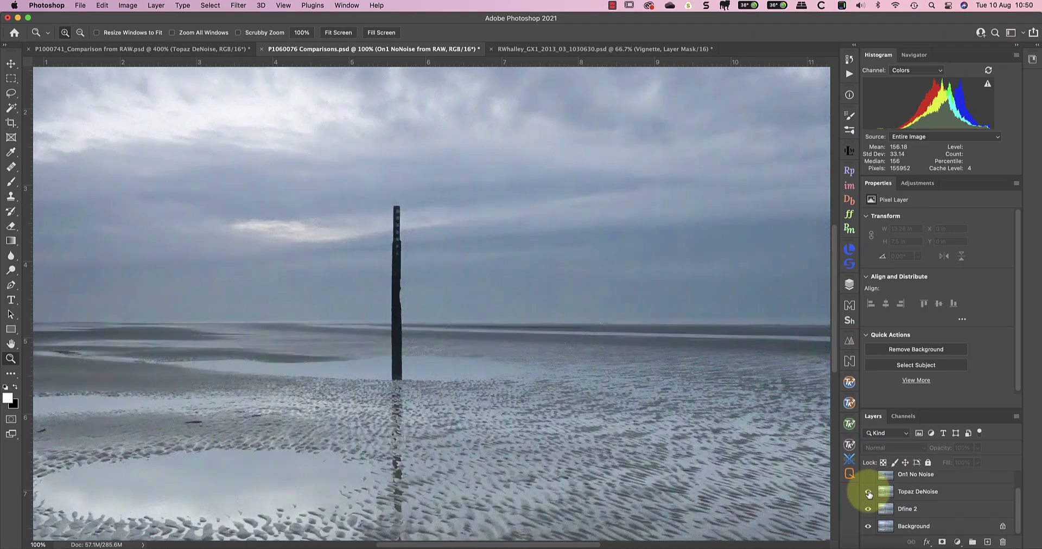
pyautogui.click(868, 510)
# Hide Topaz DeNoise to compare, then show the Dfine 2 and Topaz DeNoise layers again.
pyautogui.click(868, 494)
pyautogui.click(868, 510)
pyautogui.click(869, 494)
# Toggle the On1 No Noise layer on, off and on again.
pyautogui.scroll(2, 871, 496)
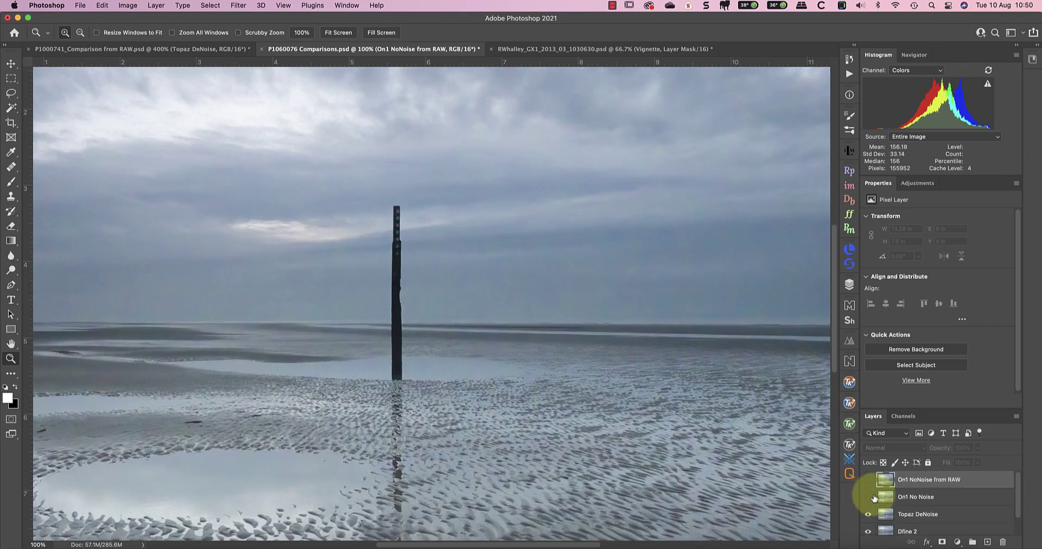
pyautogui.click(868, 497)
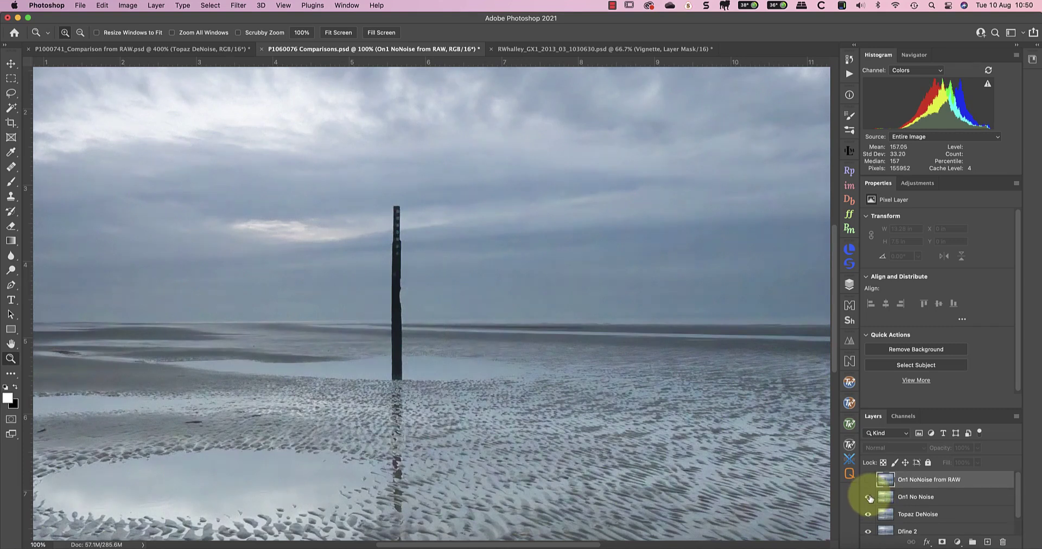
pyautogui.click(869, 498)
pyautogui.click(869, 498)
# Zoom to 200% just left of the post and toggle On1 No Noise, leaving it visible.
pyautogui.click(870, 498)
pyautogui.click(349, 350)
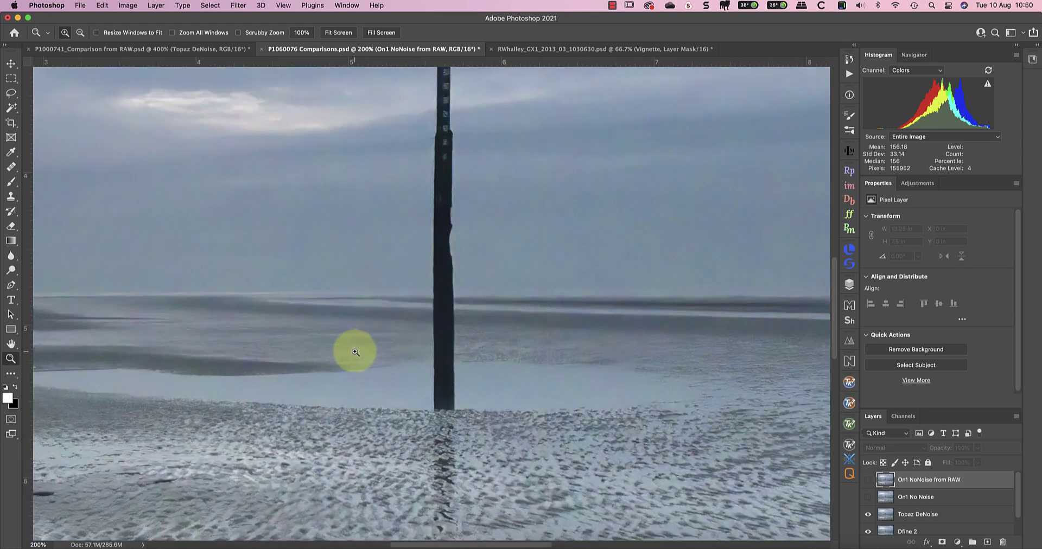
pyautogui.click(869, 499)
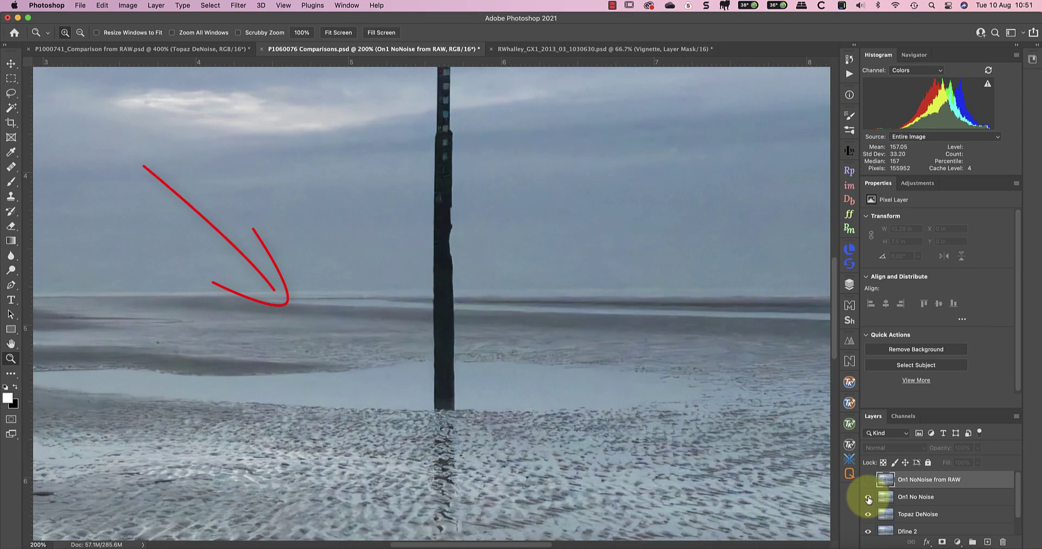
pyautogui.click(869, 498)
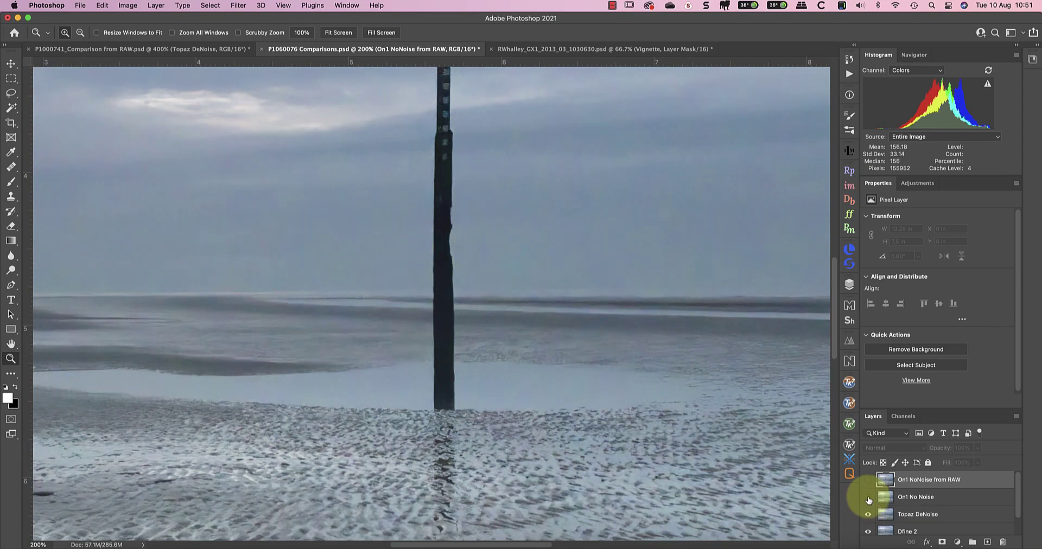
pyautogui.click(868, 498)
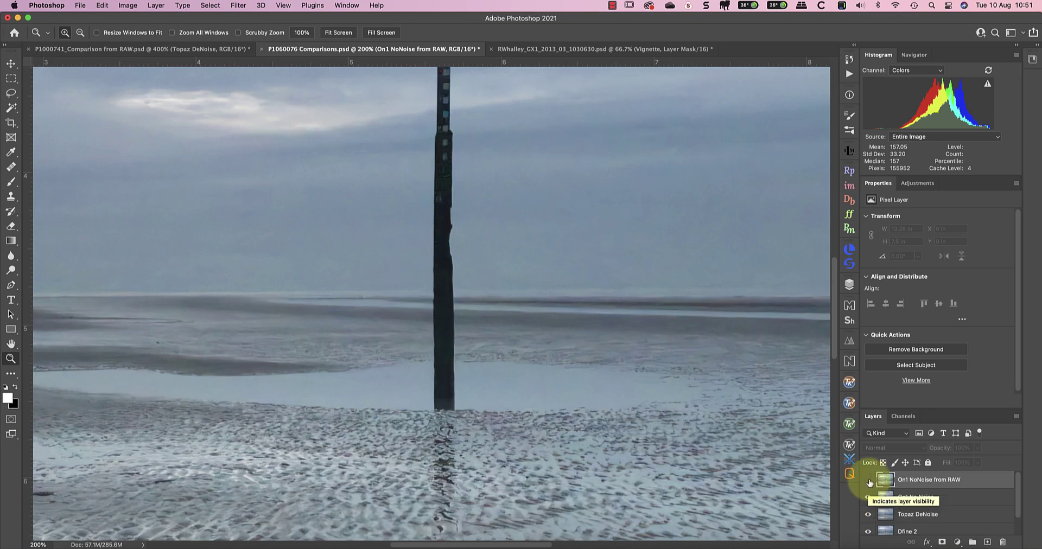
# Compare the On1 NoNoise from RAW layer on and off around the top of the post.
pyautogui.click(868, 480)
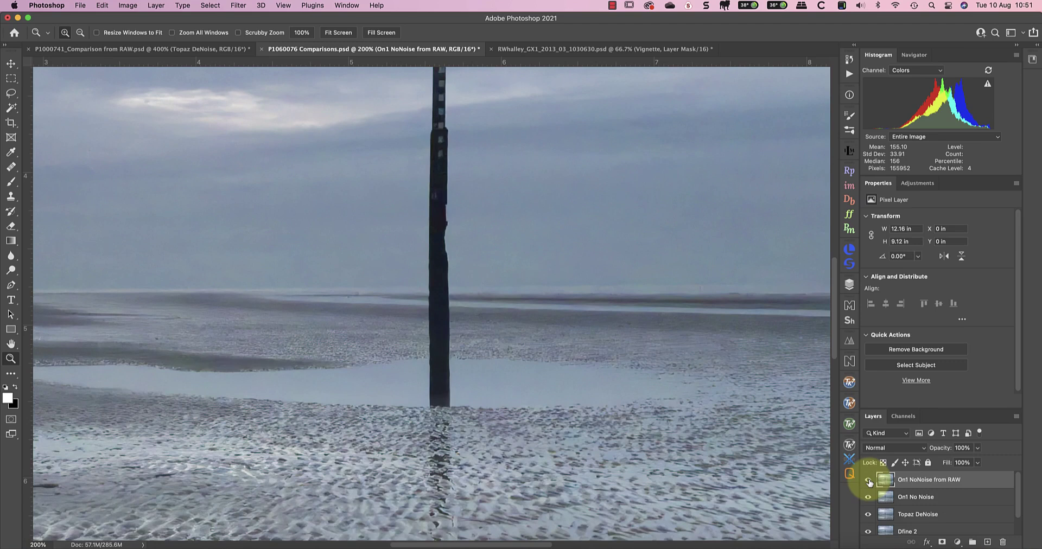
pyautogui.click(869, 480)
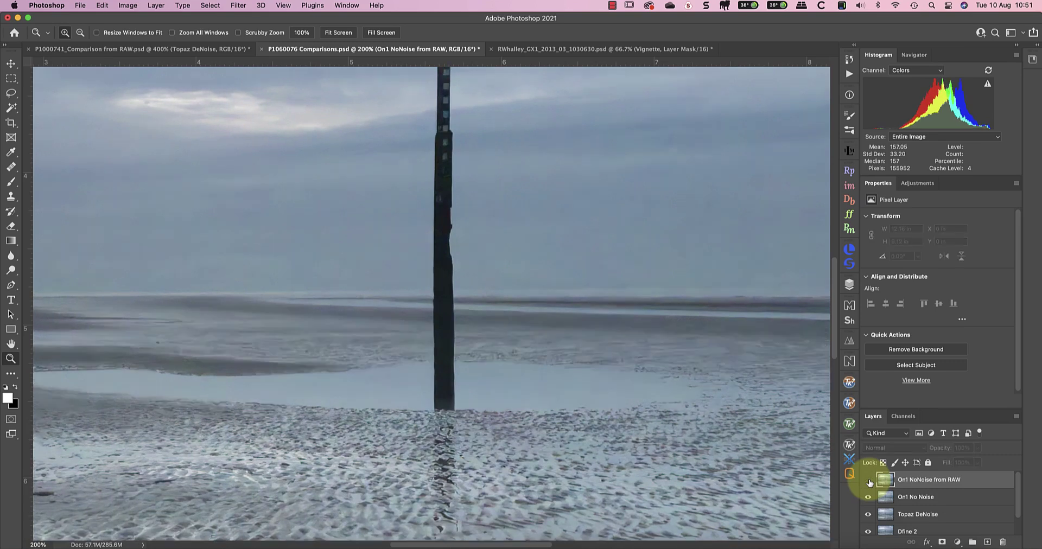
pyautogui.click(869, 480)
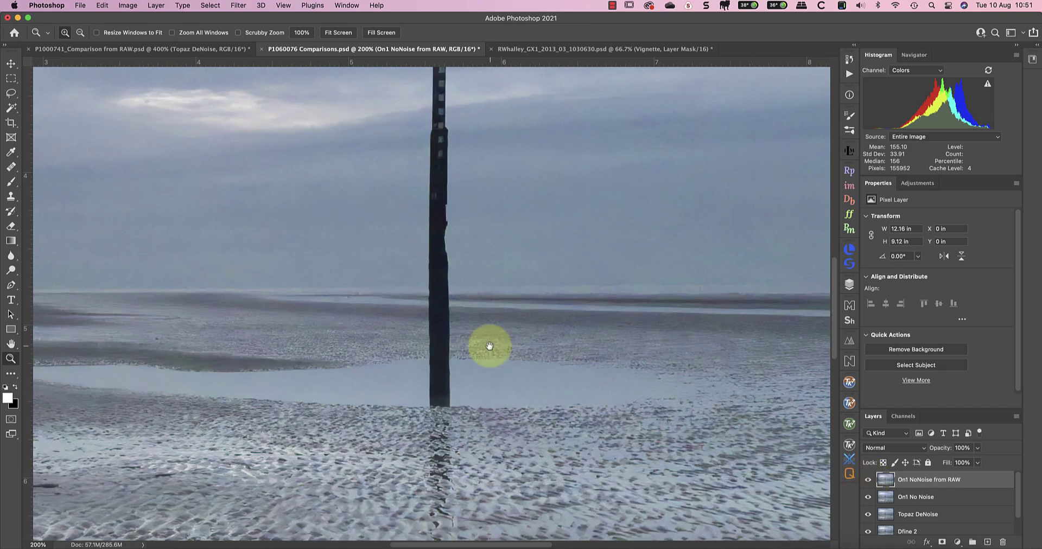
pyautogui.moveTo(489, 344); pyautogui.dragTo(487, 385)
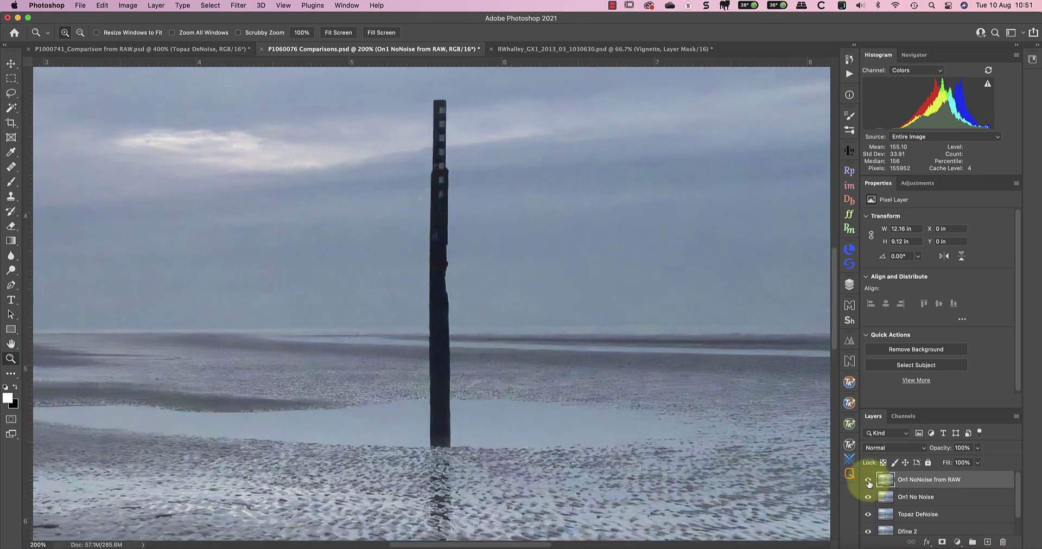
pyautogui.click(869, 481)
pyautogui.click(868, 480)
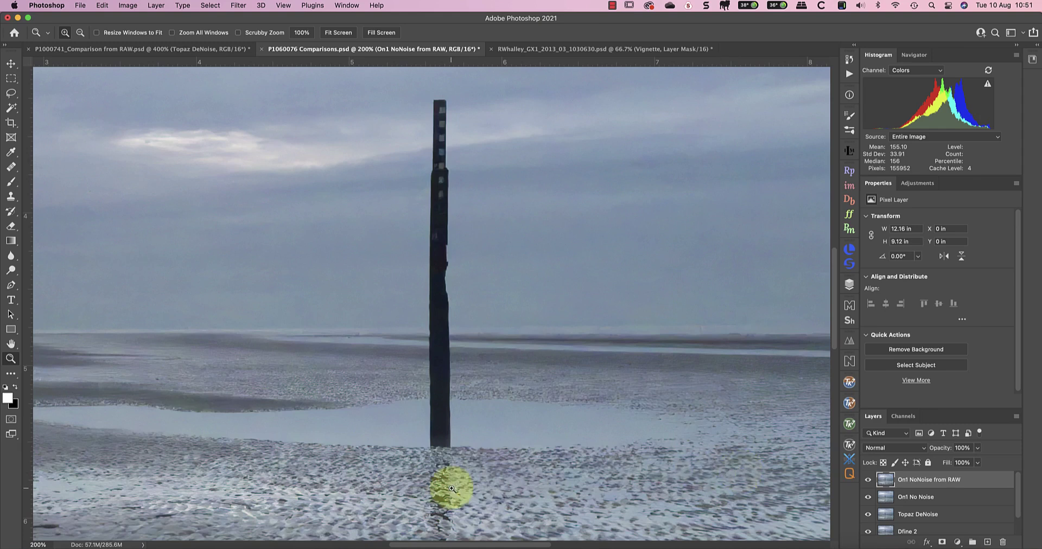
# Pan down to the sand ripples and compare both On1 layers there, ending with both hidden.
pyautogui.moveTo(477, 508)
pyautogui.mouseDown()
pyautogui.moveTo(521, 199)
pyautogui.moveTo(517, 168)
pyautogui.mouseUp()
pyautogui.moveTo(507, 410)
pyautogui.mouseDown()
pyautogui.moveTo(510, 273)
pyautogui.moveTo(500, 340)
pyautogui.mouseUp()
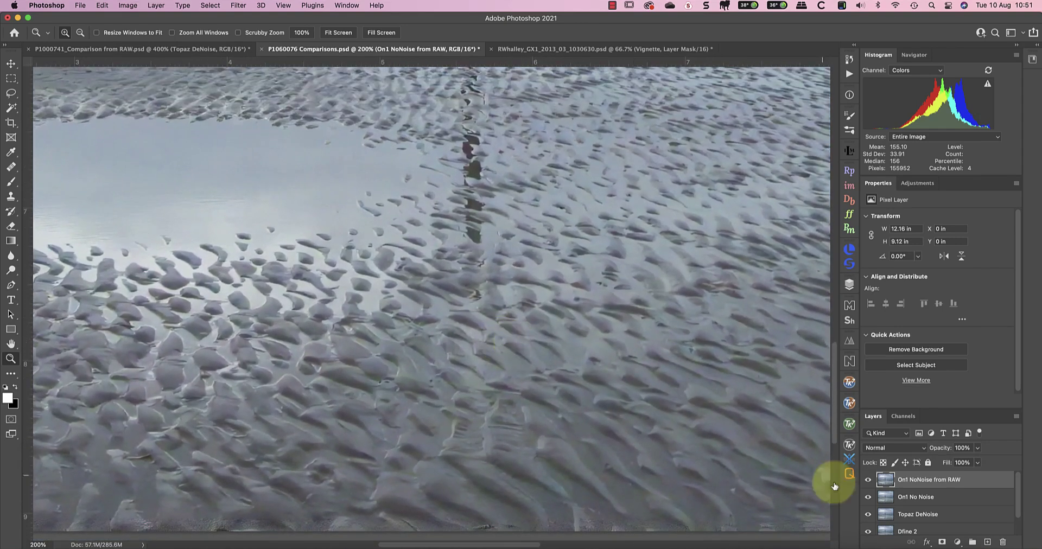
pyautogui.click(874, 481)
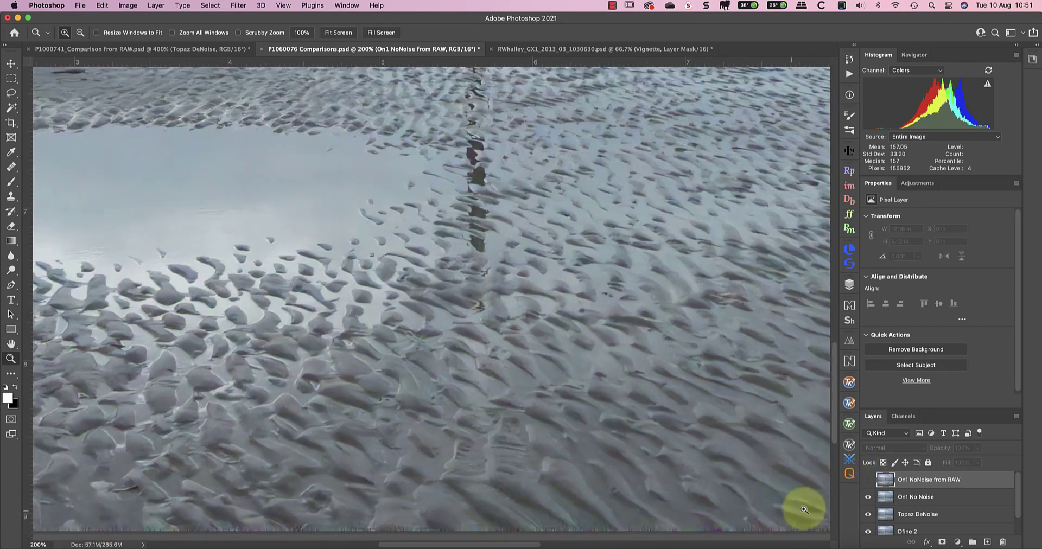
pyautogui.click(868, 498)
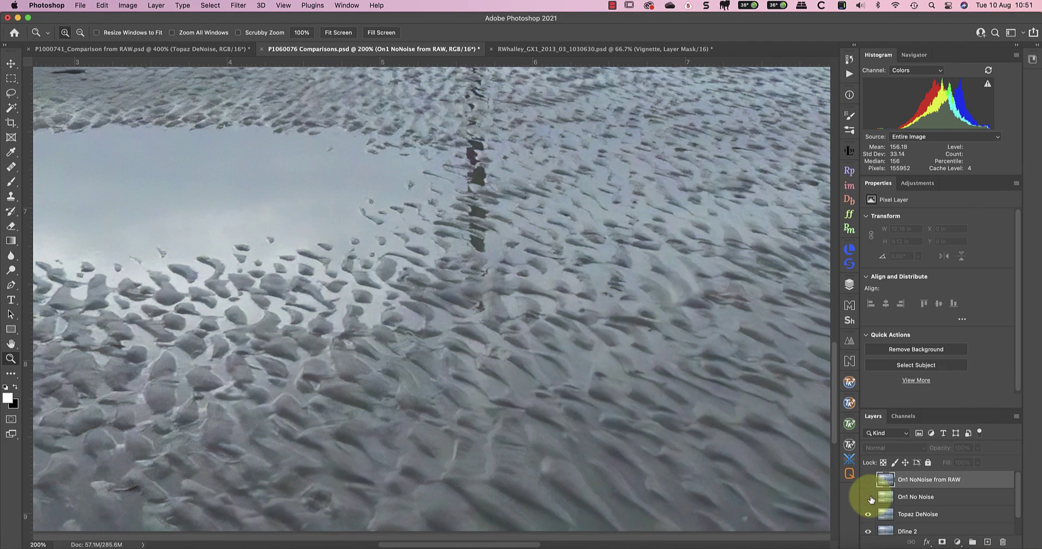
pyautogui.click(870, 498)
pyautogui.click(870, 497)
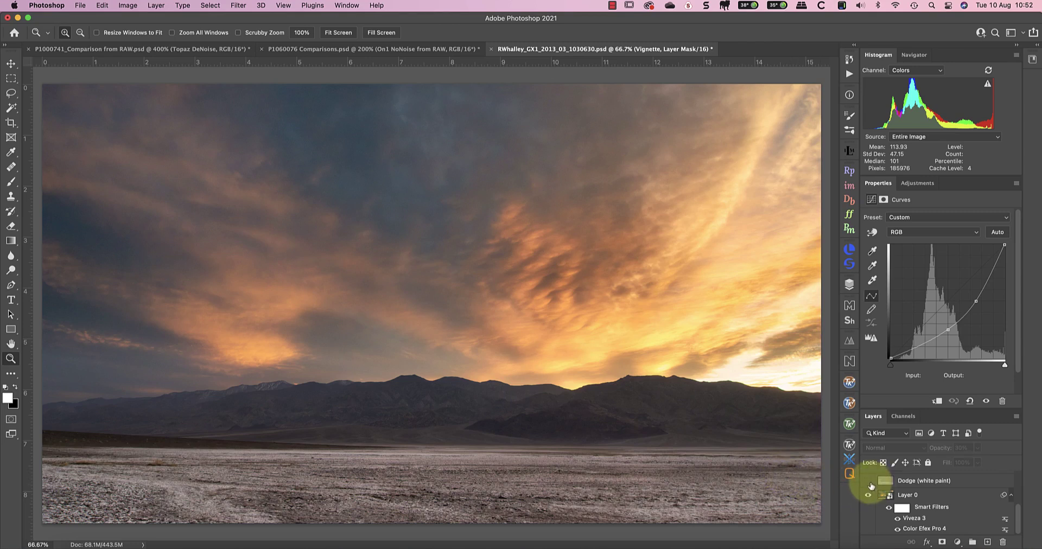
# Make the Dodge (white paint) layer, Wow2 group and Vignette layer visible on the desert sunset.
pyautogui.click(868, 482)
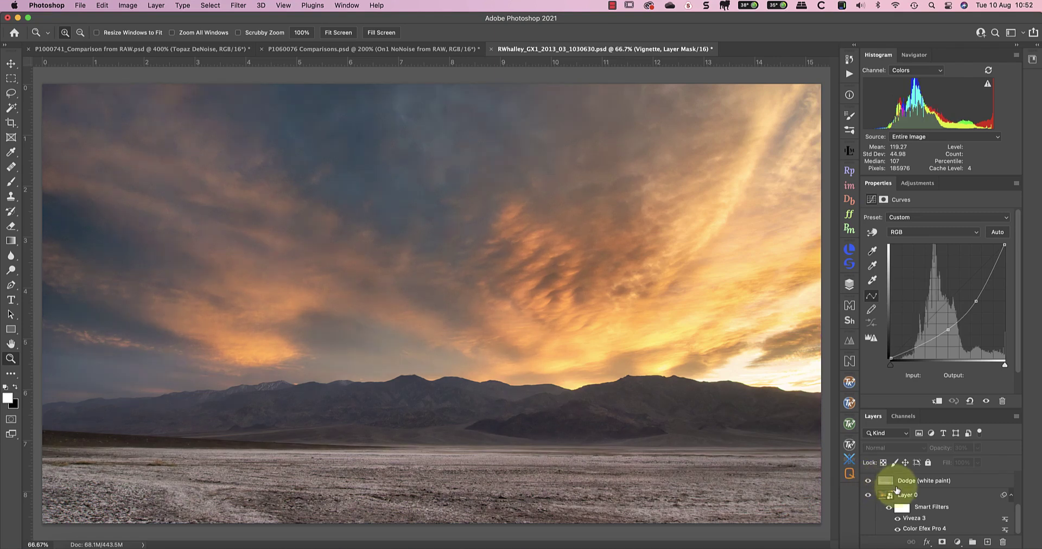
pyautogui.scroll(-3, 892, 488)
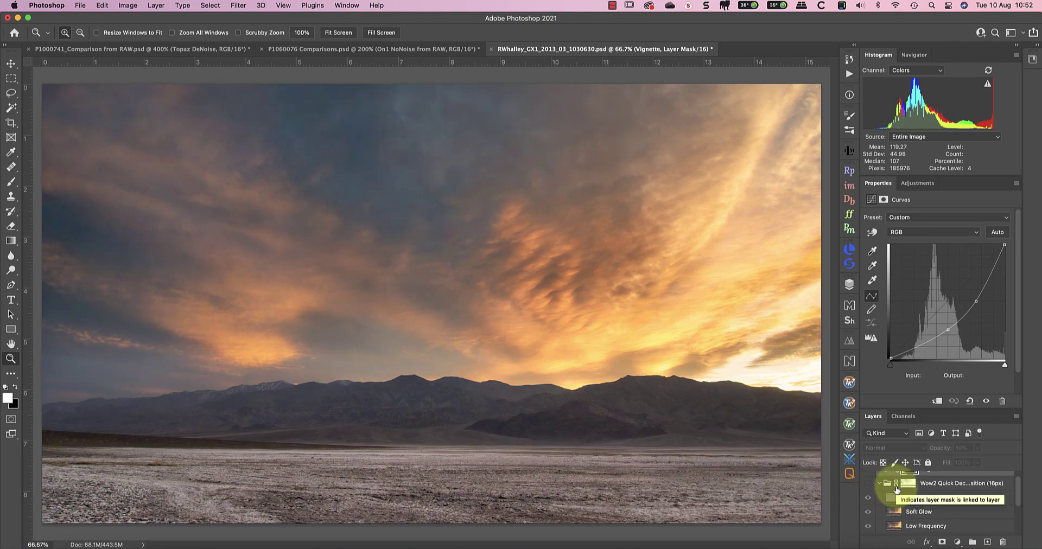
pyautogui.click(868, 483)
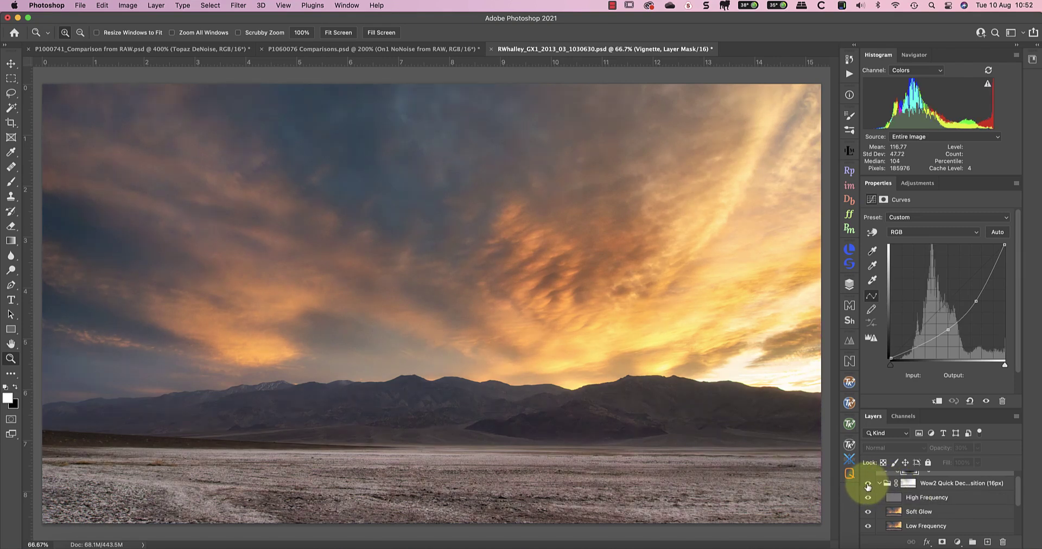
pyautogui.click(869, 484)
pyautogui.scroll(1, 914, 492)
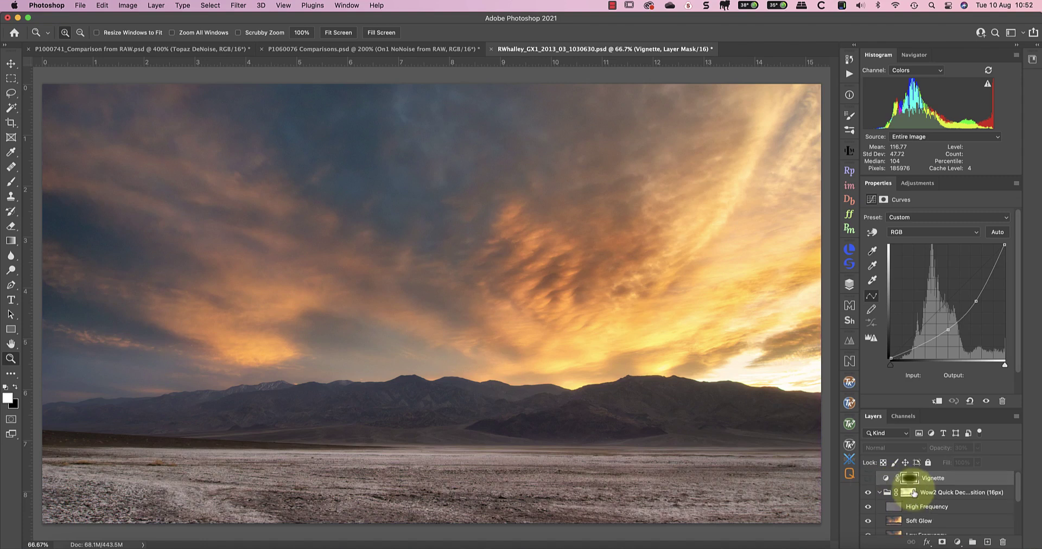
pyautogui.click(868, 478)
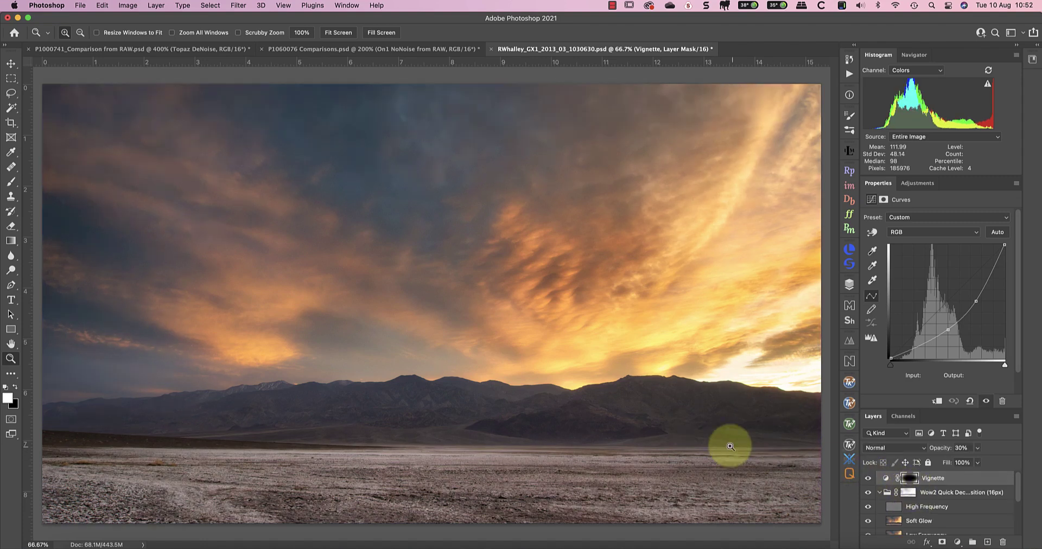
# View the desert sunset at 100% and scroll across the clouds, mountain ridge and salt flats.
pyautogui.click(302, 33)
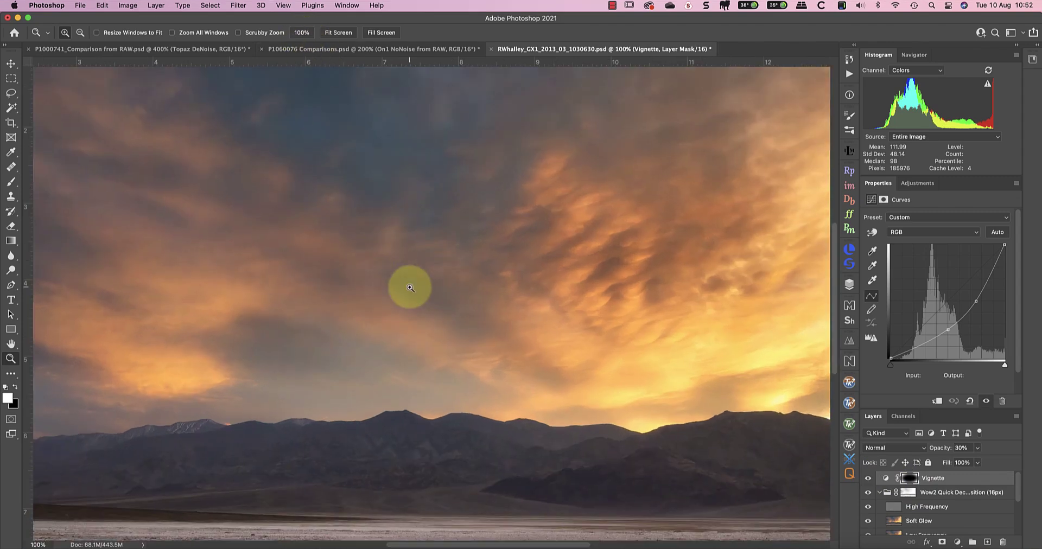
pyautogui.scroll(-5, 411, 287)
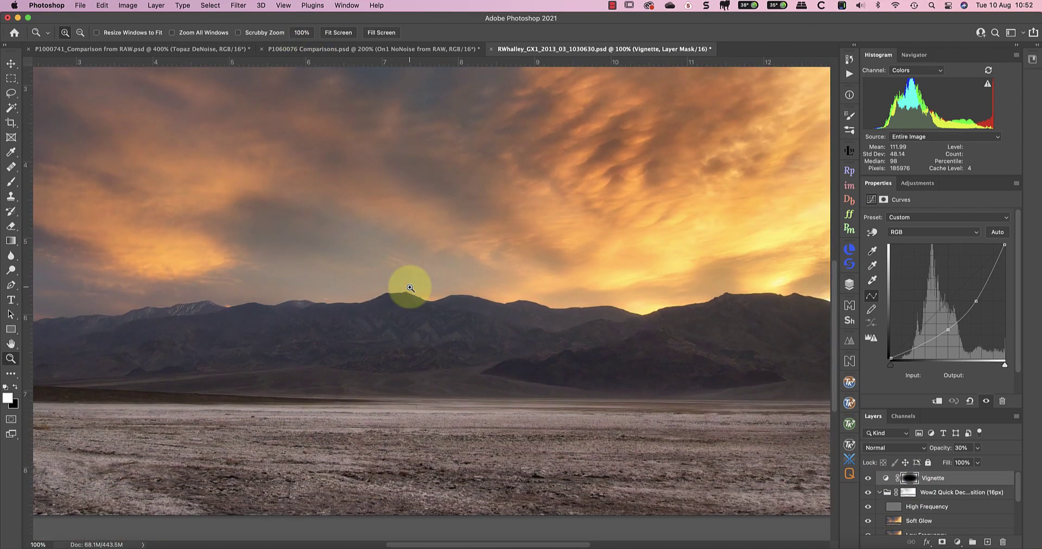
pyautogui.scroll(1, 410, 287)
pyautogui.scroll(2, 410, 287)
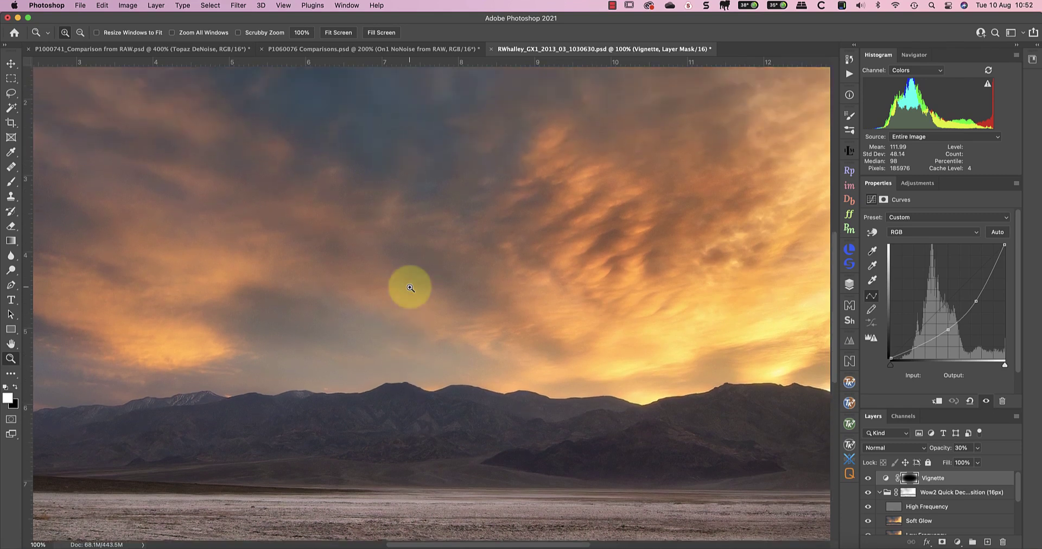
pyautogui.scroll(2, 410, 288)
pyautogui.hscroll(-3, 411, 287)
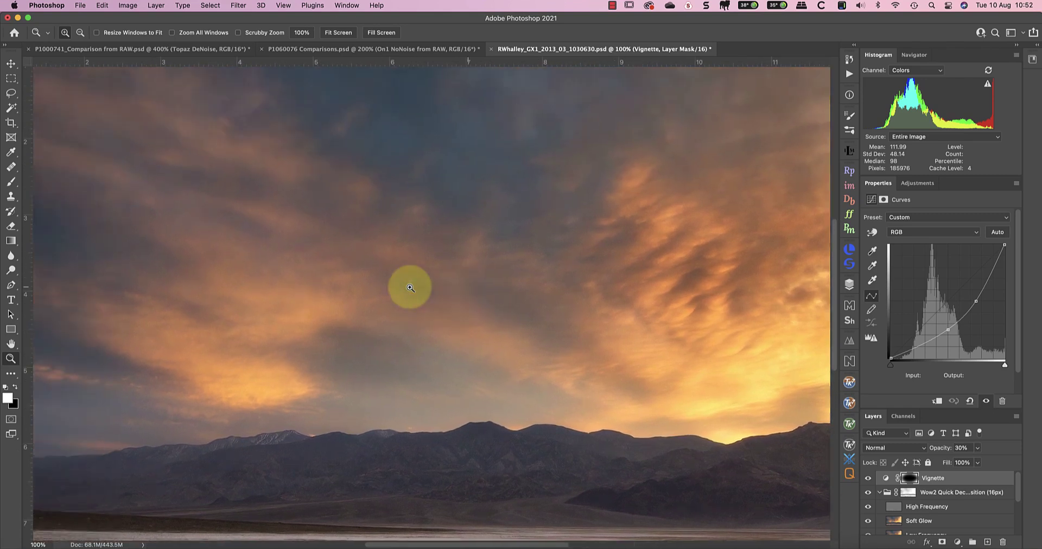
pyautogui.hscroll(-3, 410, 288)
pyautogui.hscroll(-3, 411, 288)
pyautogui.scroll(-2, 411, 287)
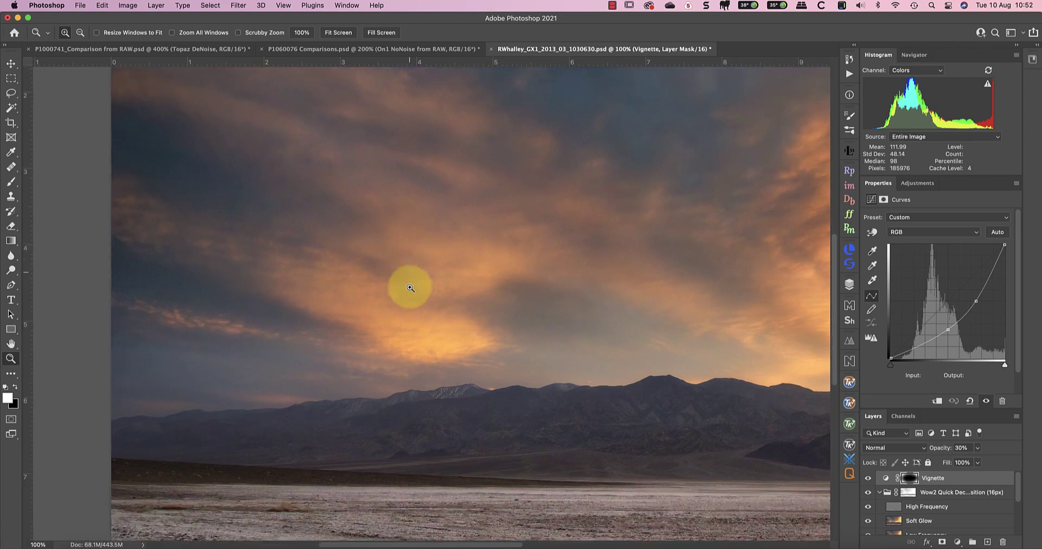
pyautogui.scroll(-2, 410, 288)
pyautogui.hscroll(2, 411, 288)
pyautogui.hscroll(4, 411, 287)
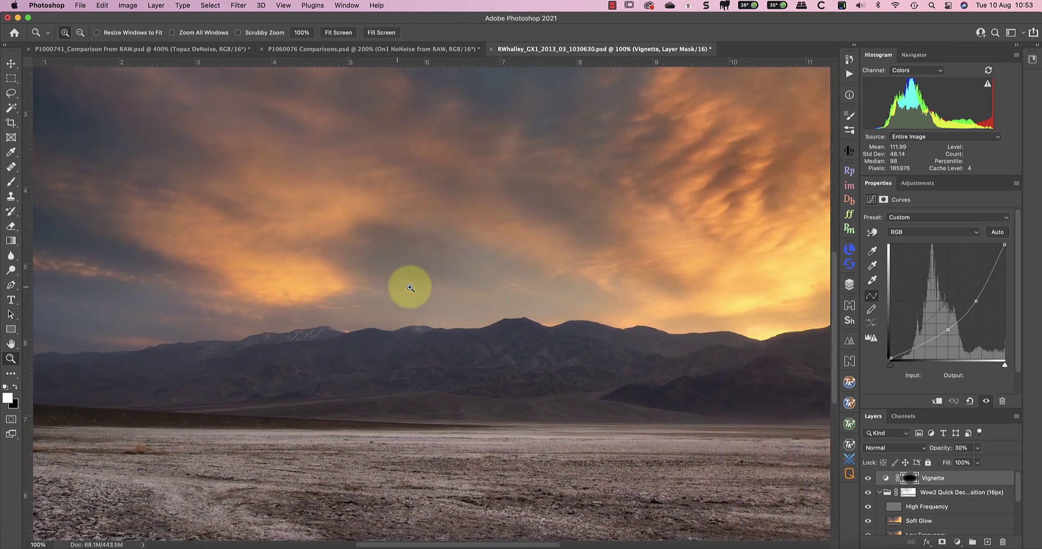